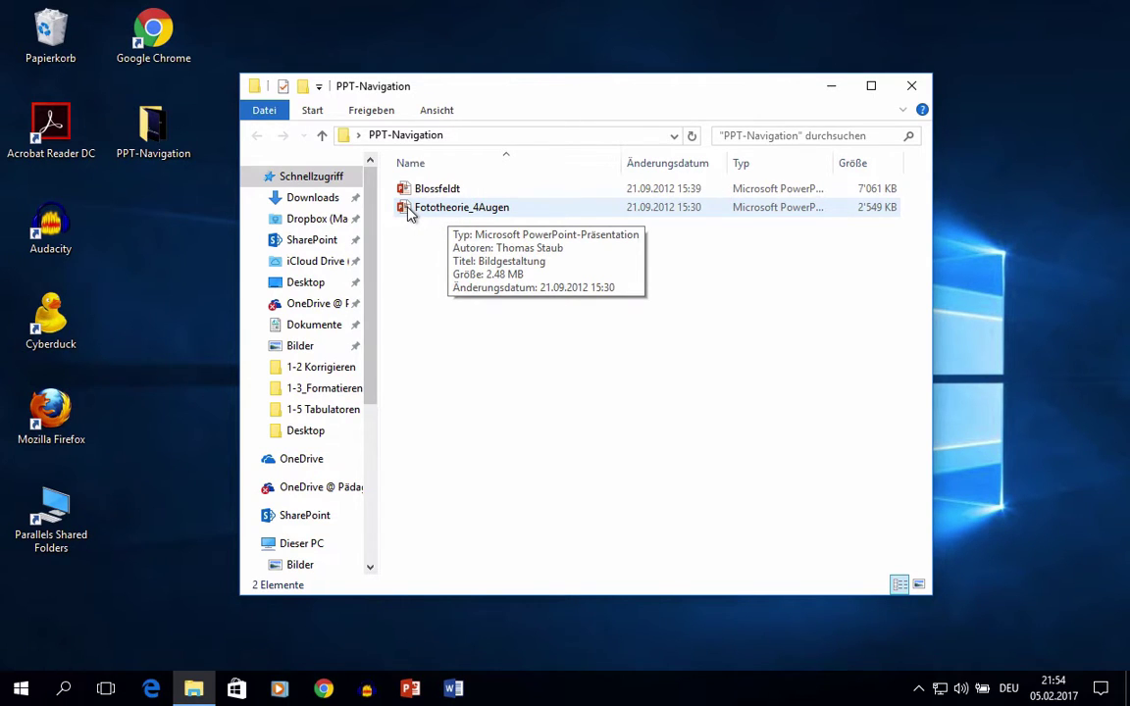
Step: Open the Fototheorie_4Augen presentation from the PPT-Navigation folder
click(410, 213)
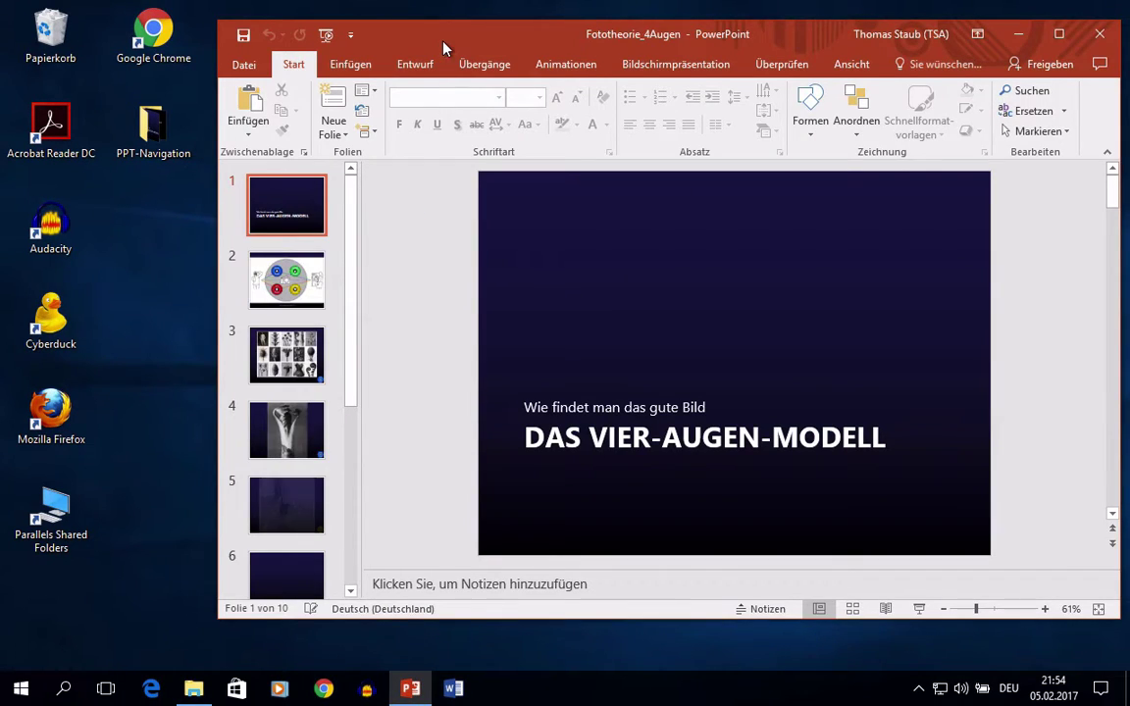
Step: Maximize the PowerPoint window and go to slide 2, the four-eye diagram
mouse_move(443, 46)
mouse_down()
mouse_move(329, 26)
mouse_move(263, 35)
mouse_up()
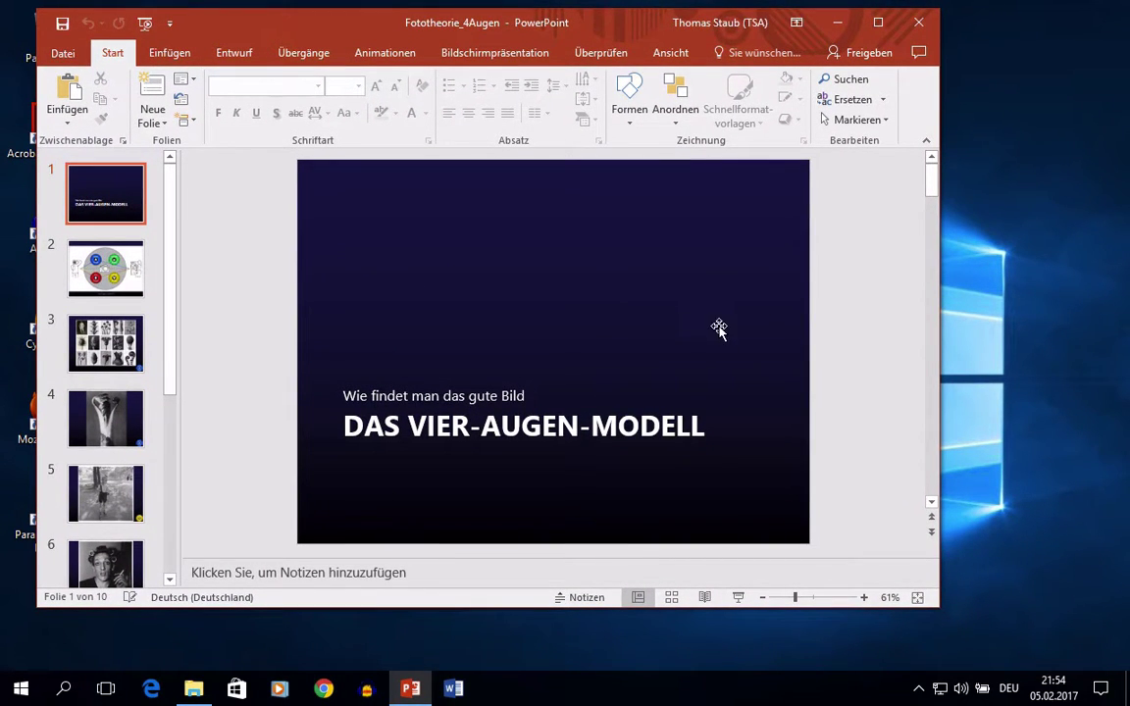
click(877, 23)
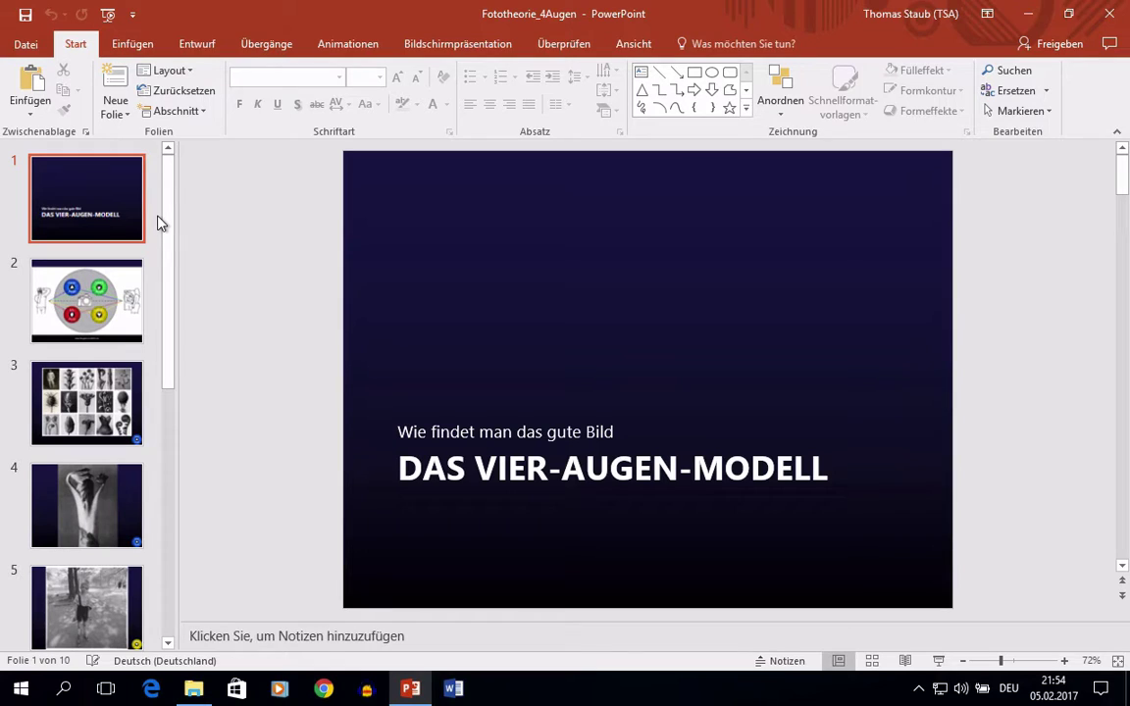
key(Down)
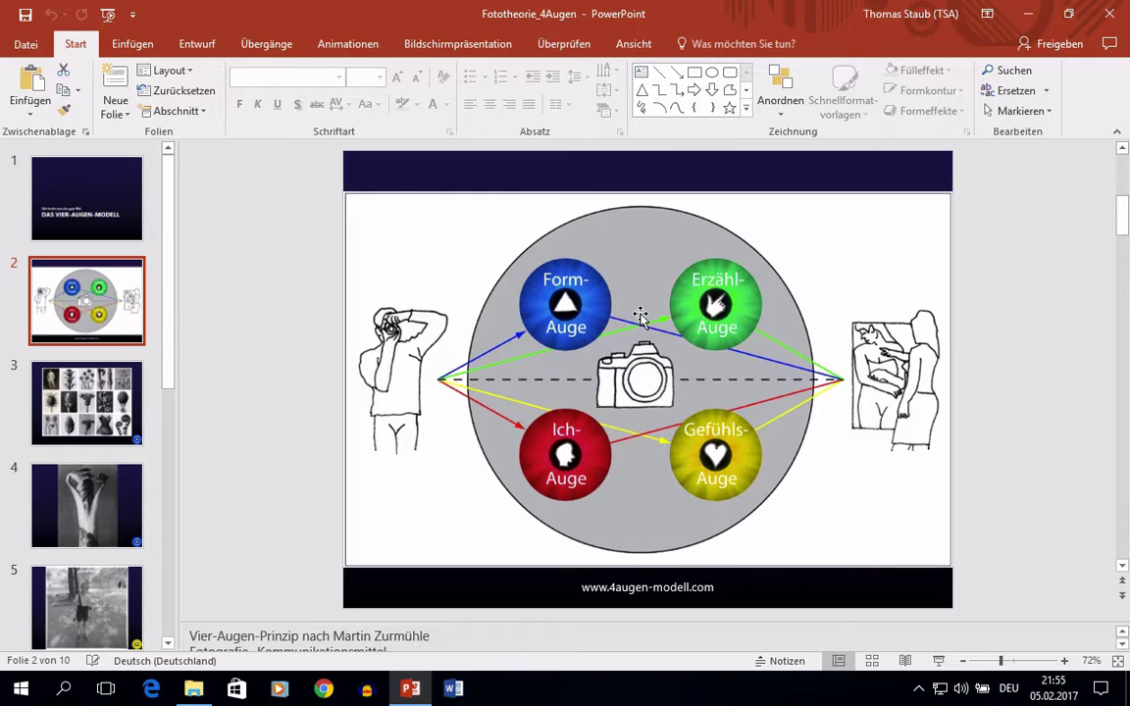
Step: Select the blue Form-Auge circle above the camera on slide 2
click(567, 308)
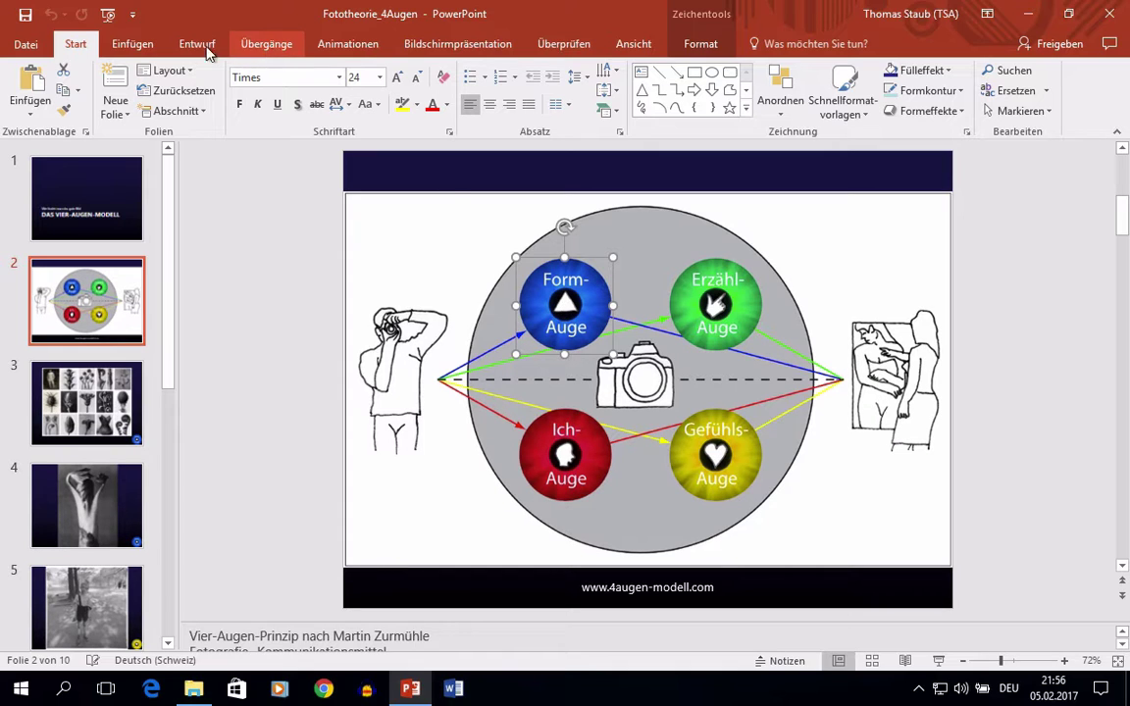
Step: Link the Form-Auge circle to '3. Folie 3' in the current document and dismiss the tip
click(137, 46)
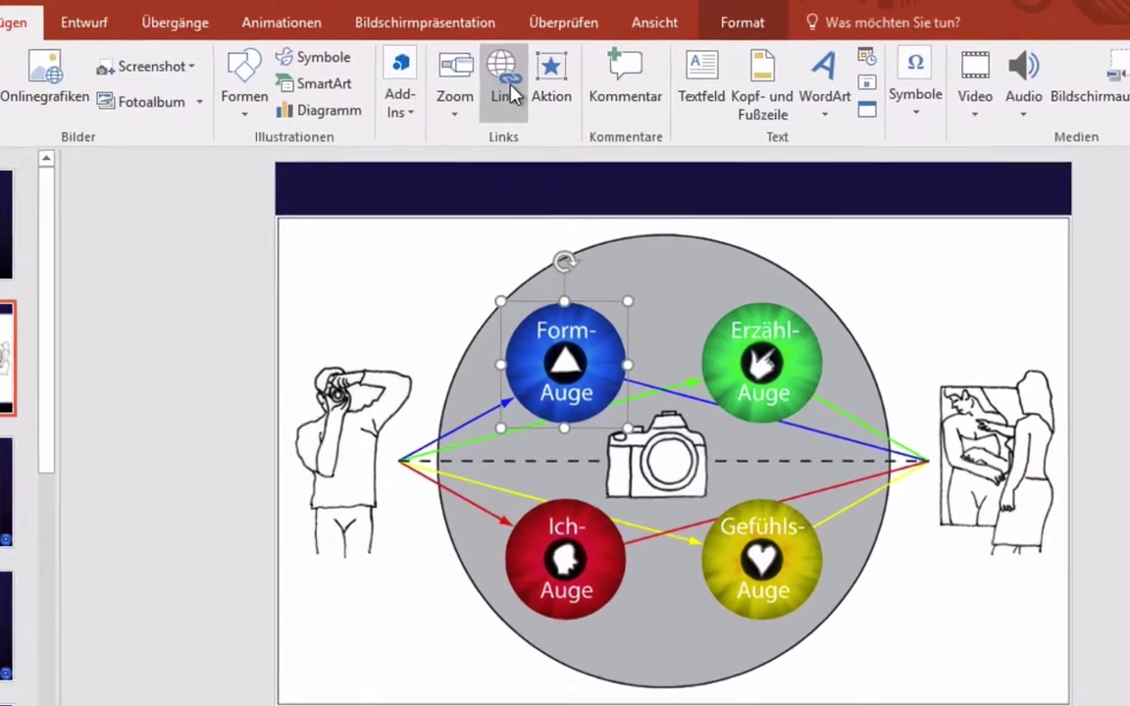
click(518, 90)
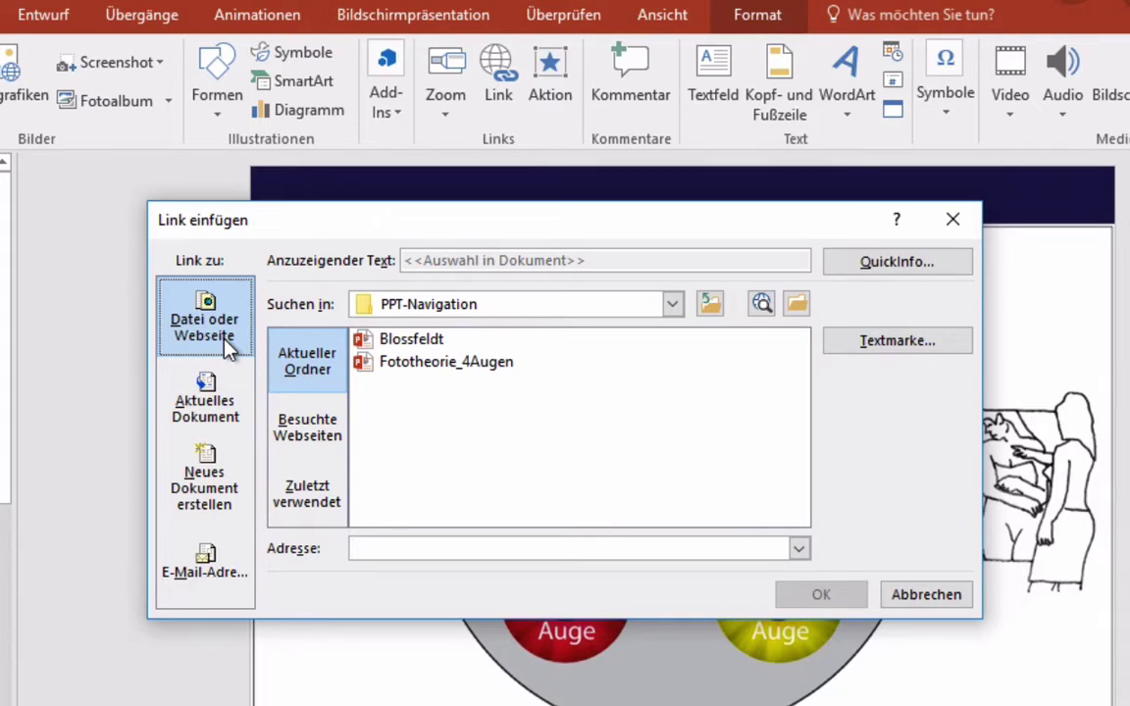
click(218, 410)
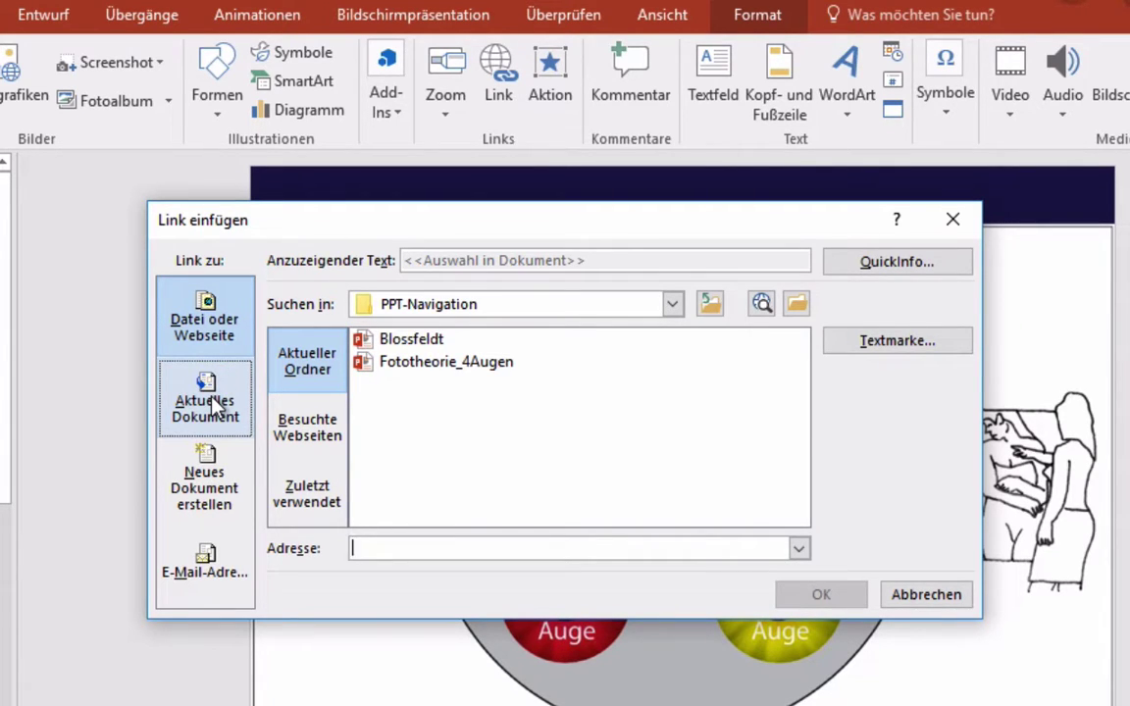
click(218, 410)
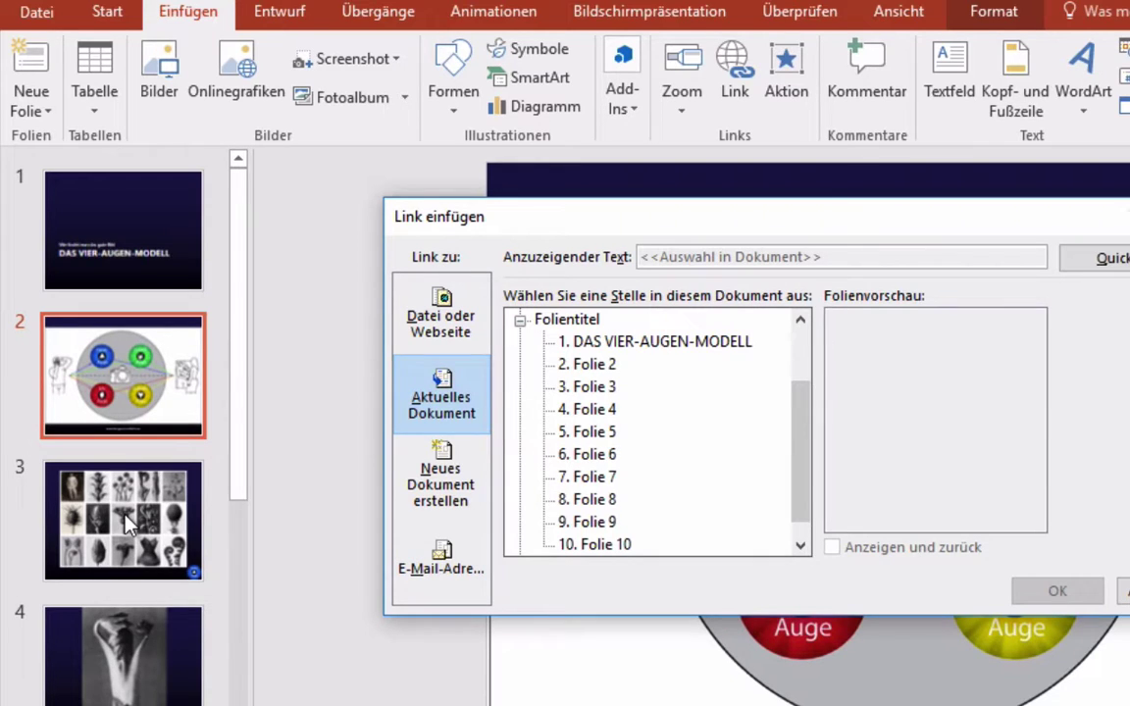
click(577, 389)
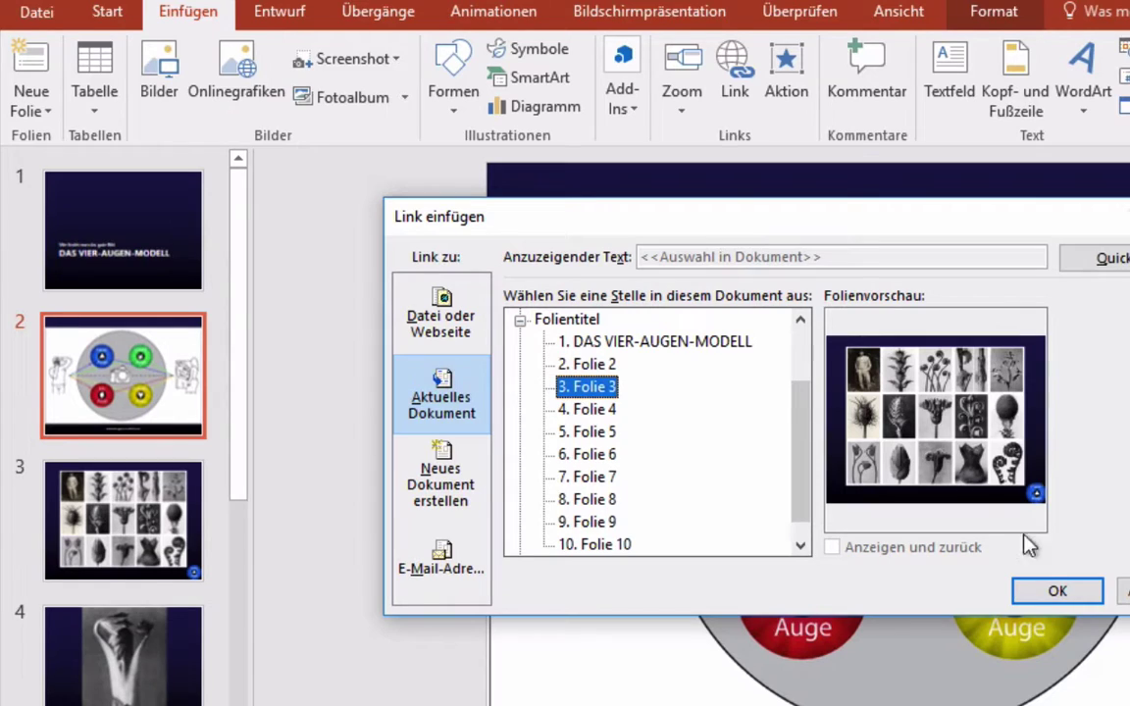
click(1055, 590)
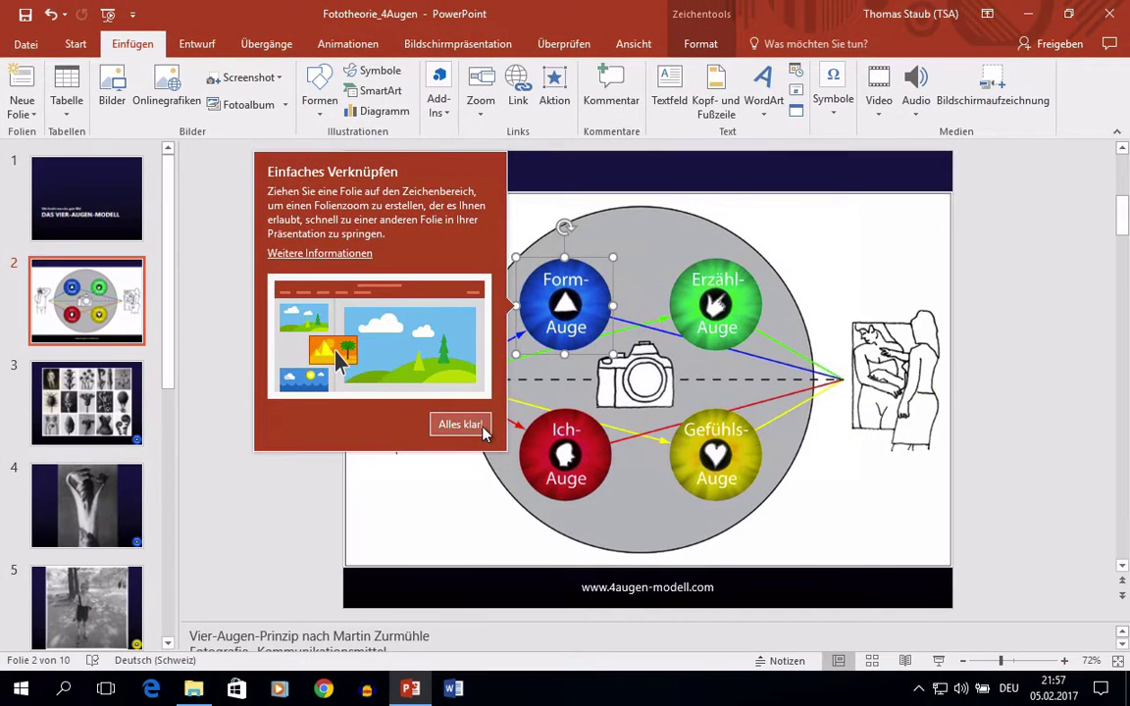
click(481, 427)
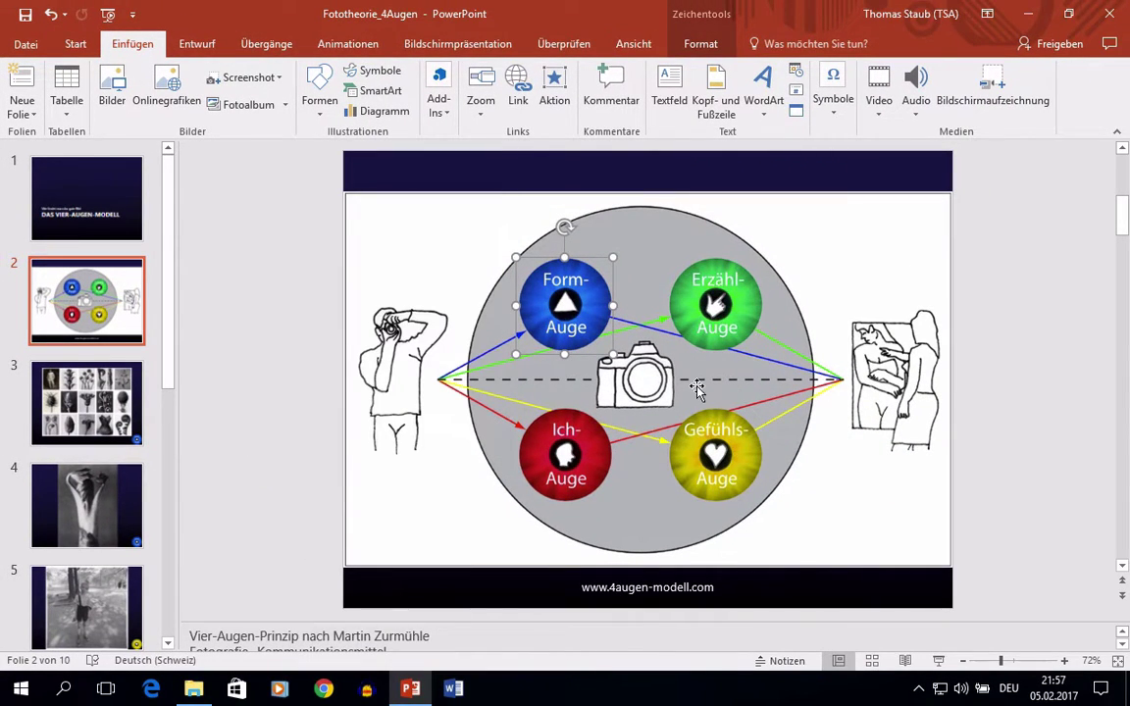
click(940, 663)
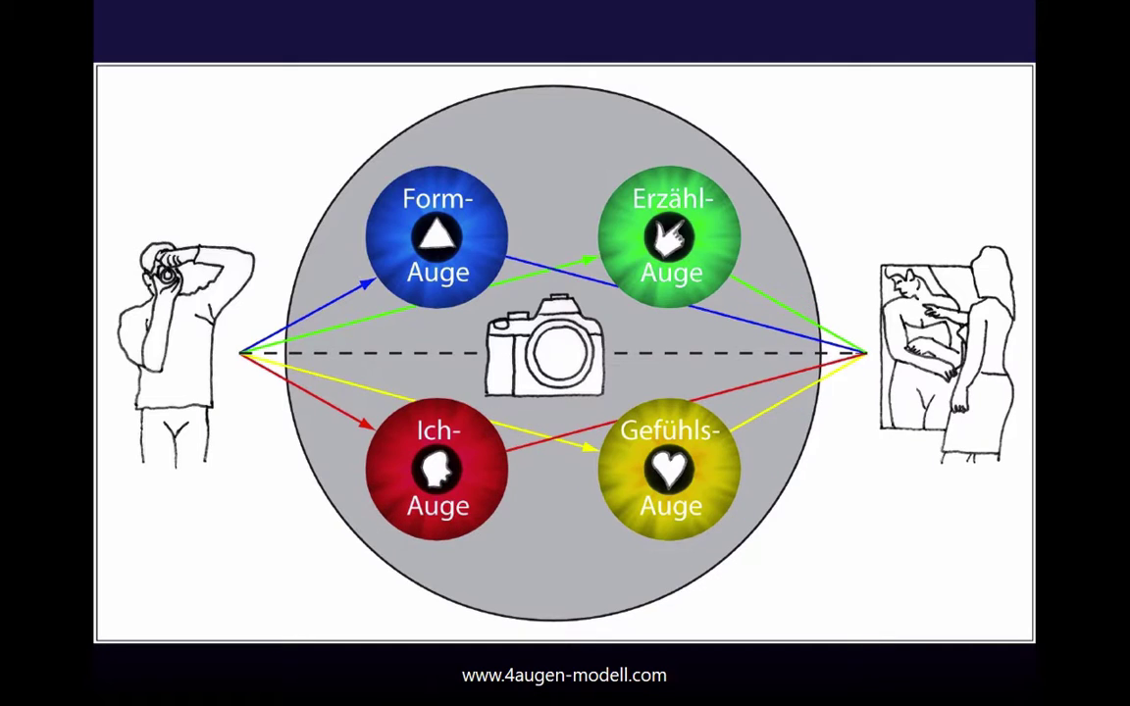
click(452, 240)
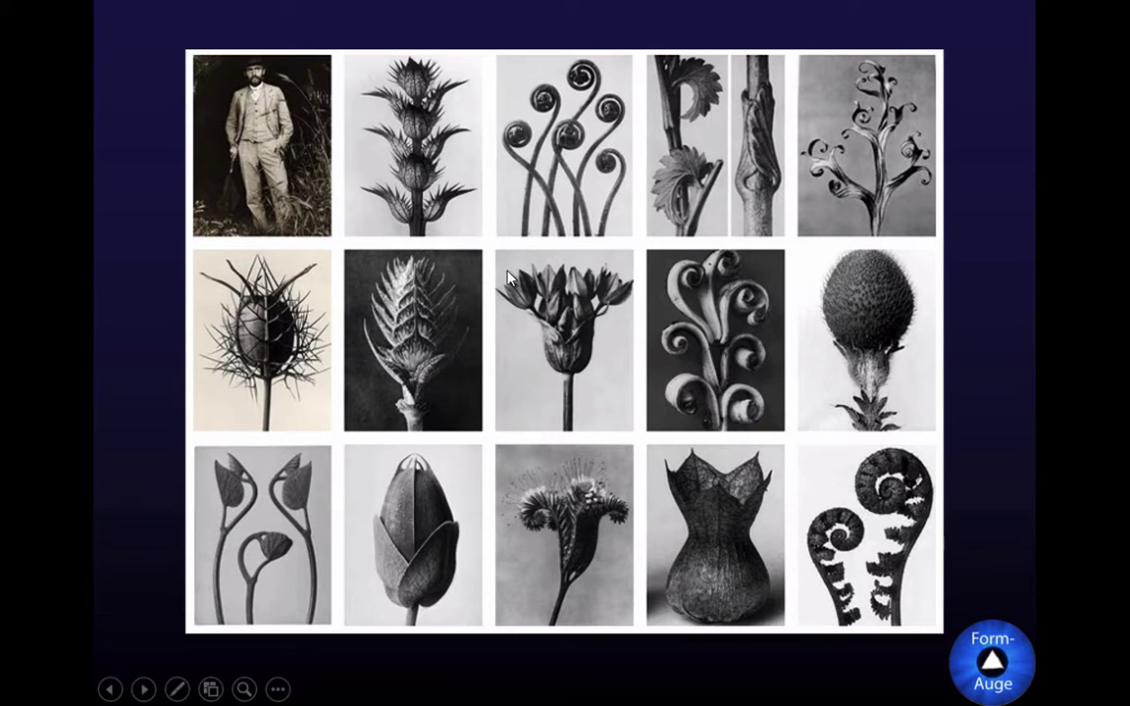
key(Escape)
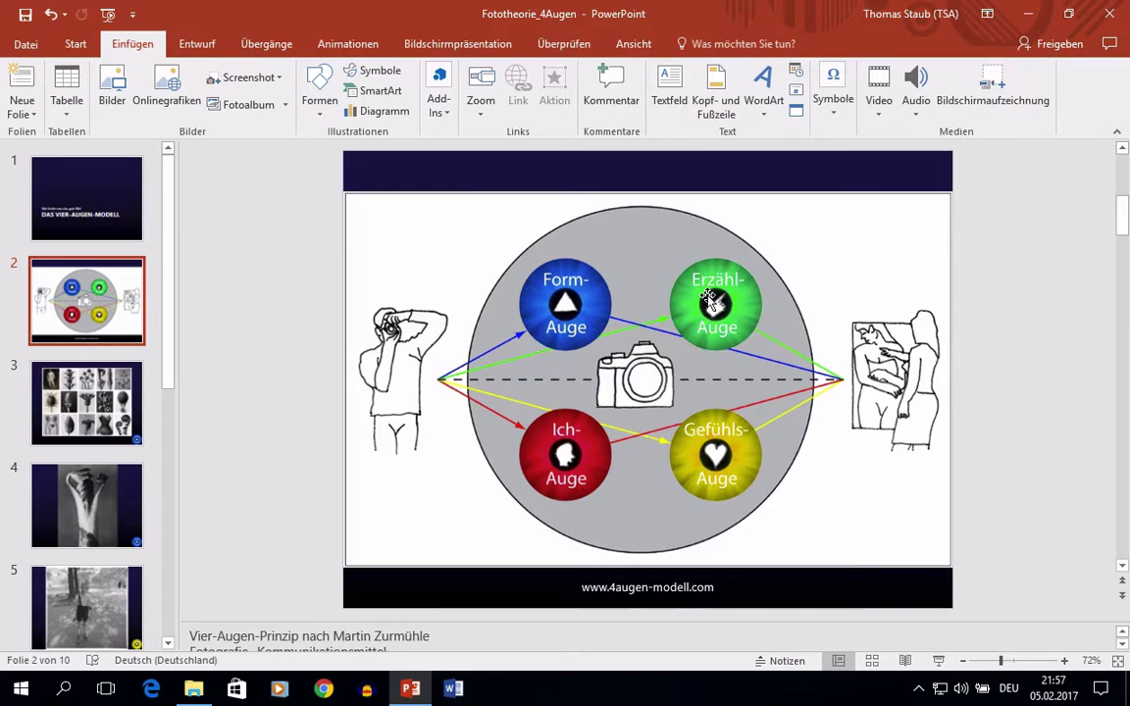
Step: Link the green Erzähl-Auge circle to slide 7
click(710, 302)
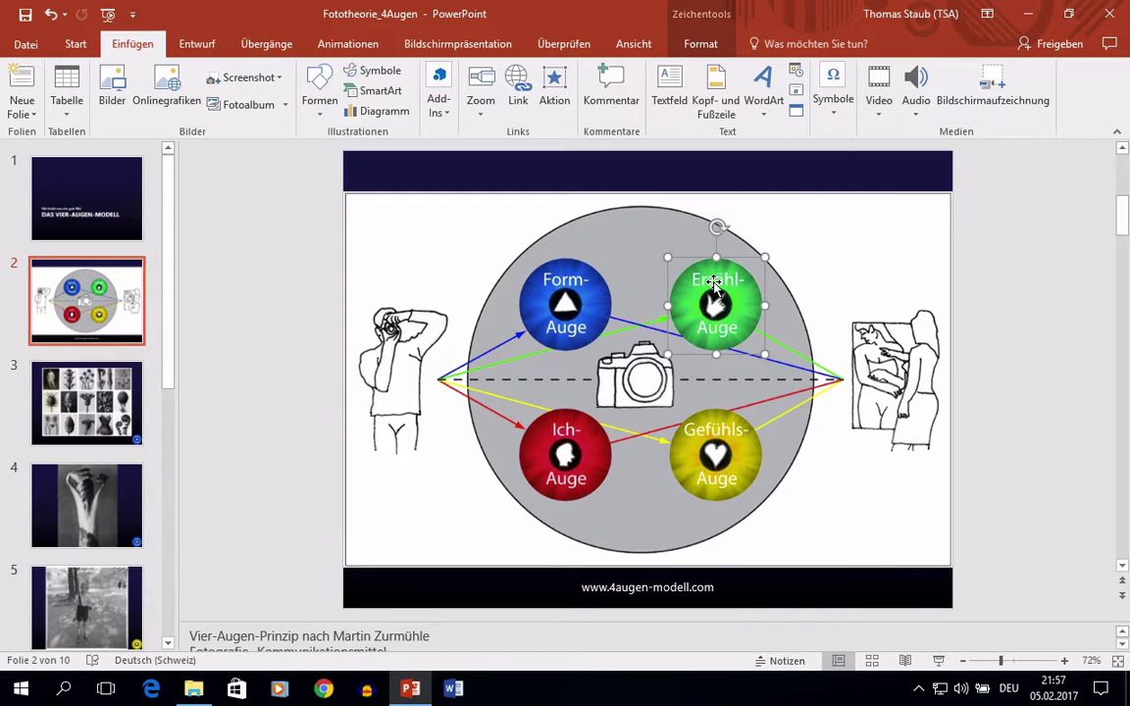
scroll(95, 569, down, 2)
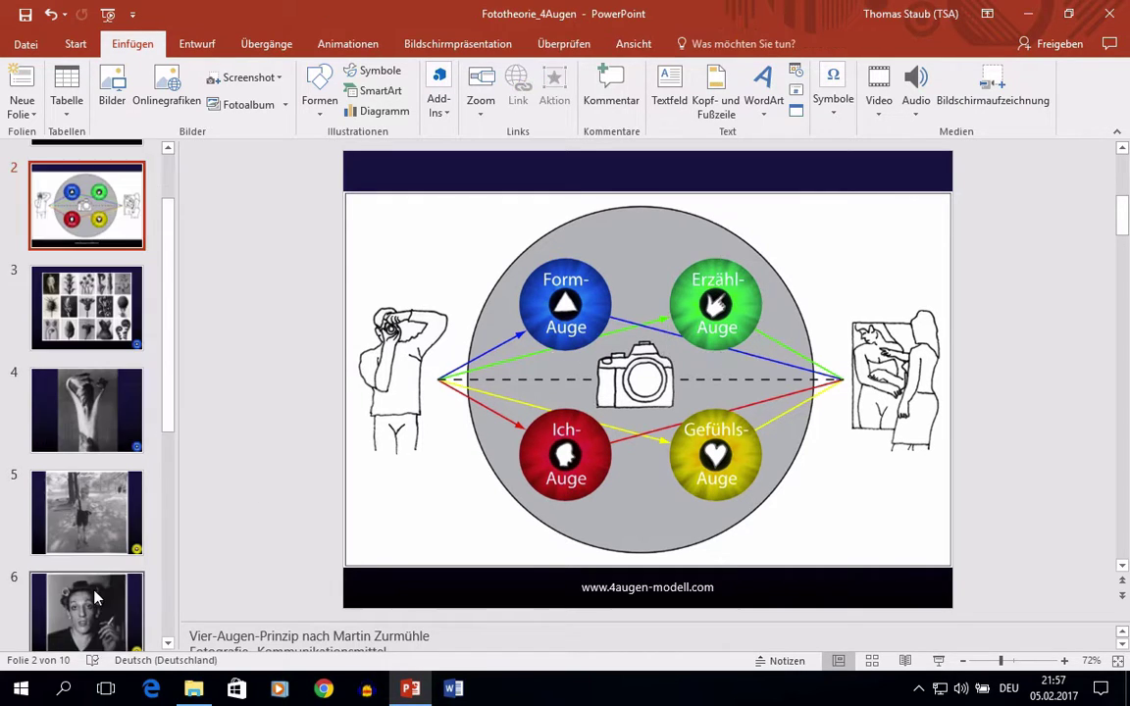
scroll(95, 595, down, 2)
scroll(96, 595, down, 2)
scroll(95, 595, down, 2)
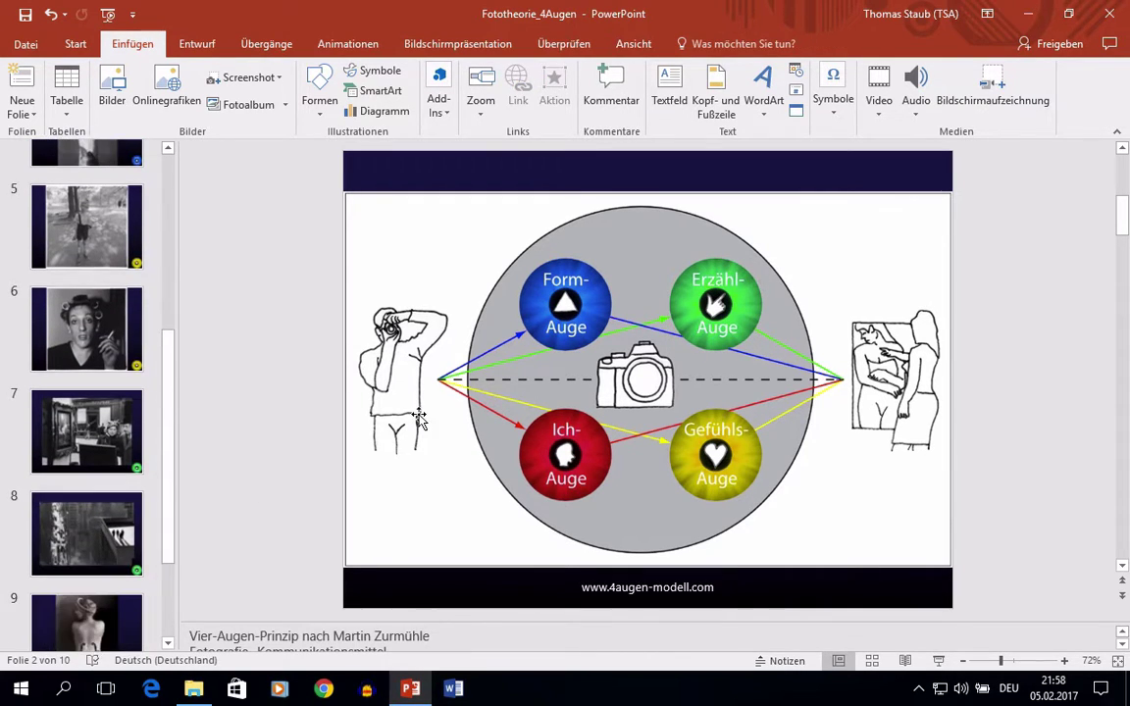
click(719, 305)
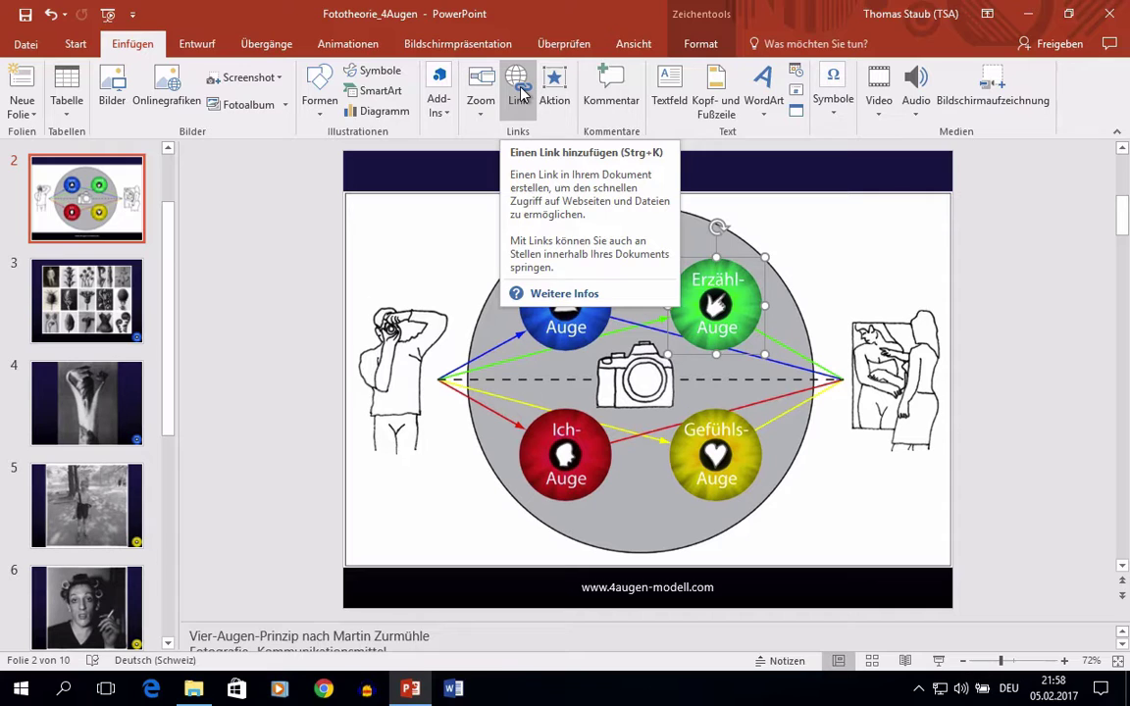
key(ctrl+k)
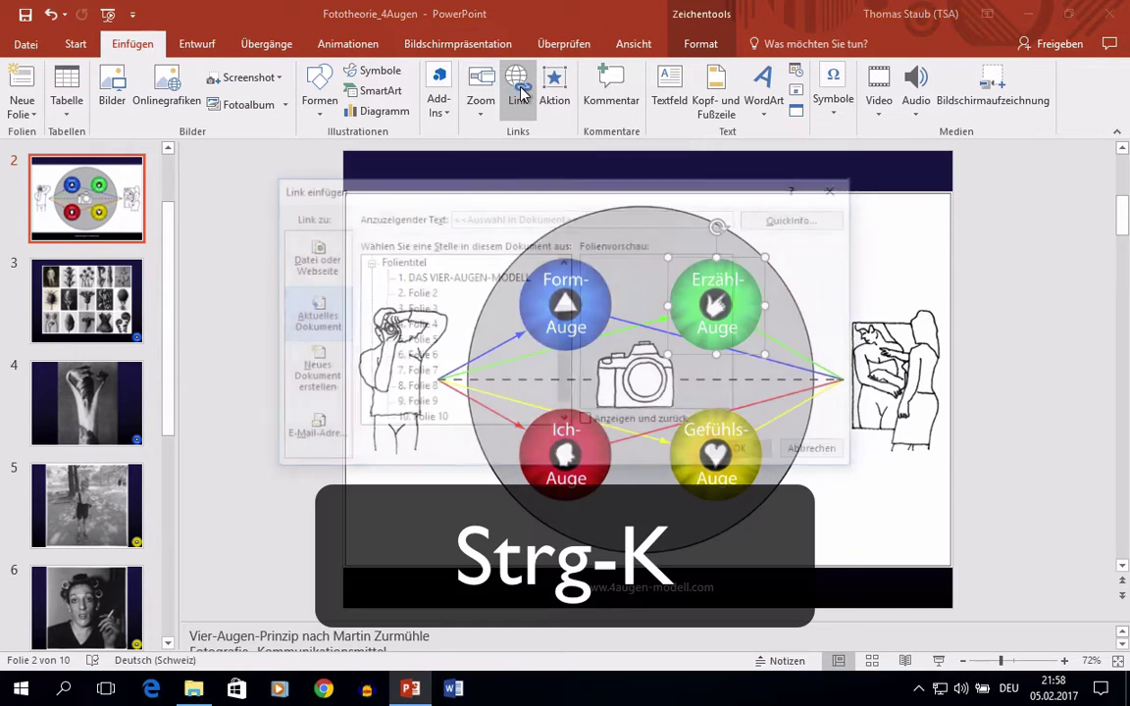
click(422, 371)
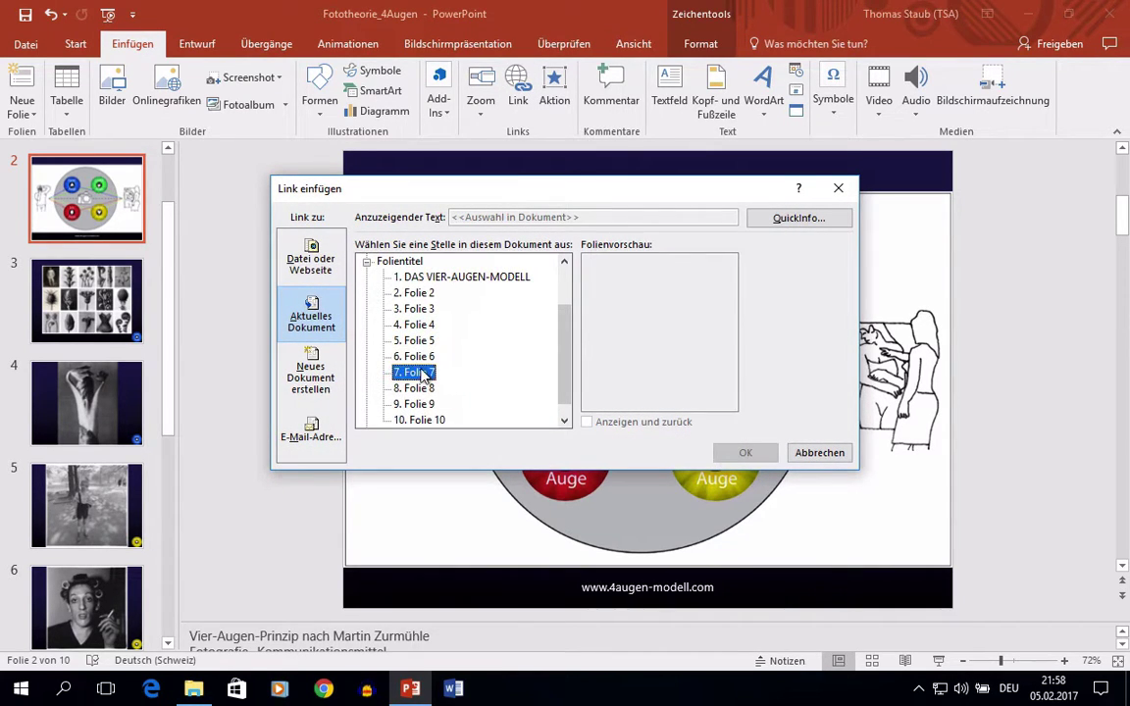
click(747, 453)
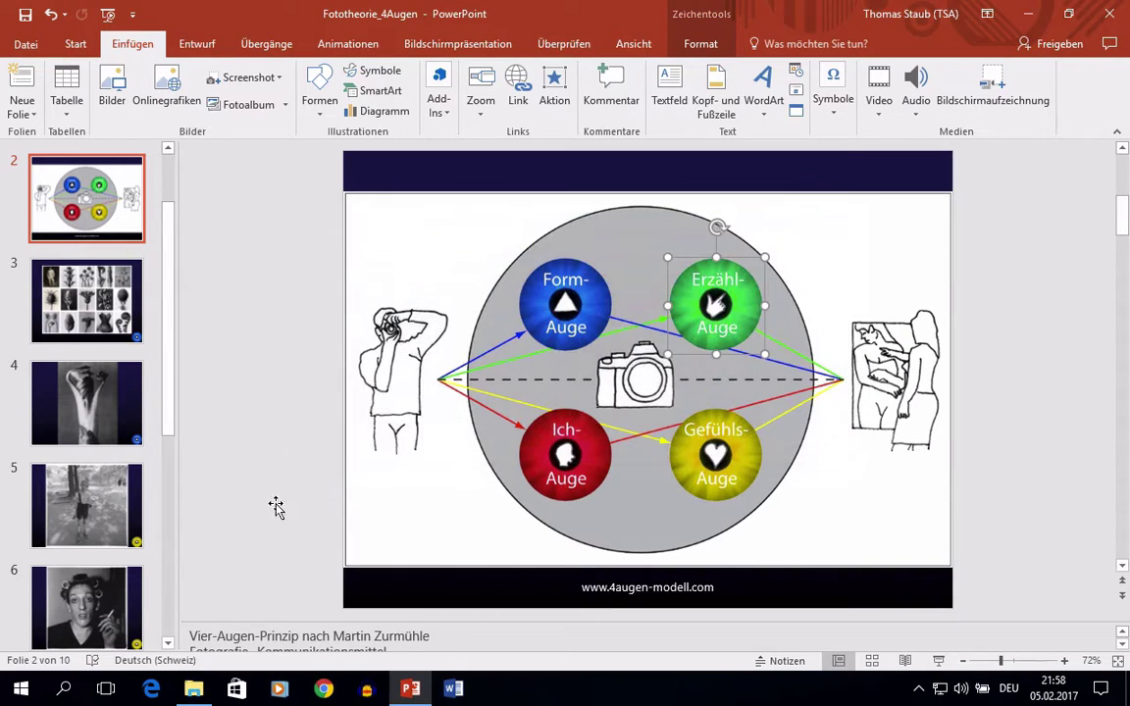
Step: Link the red Ich-Auge circle to slide 9
click(567, 461)
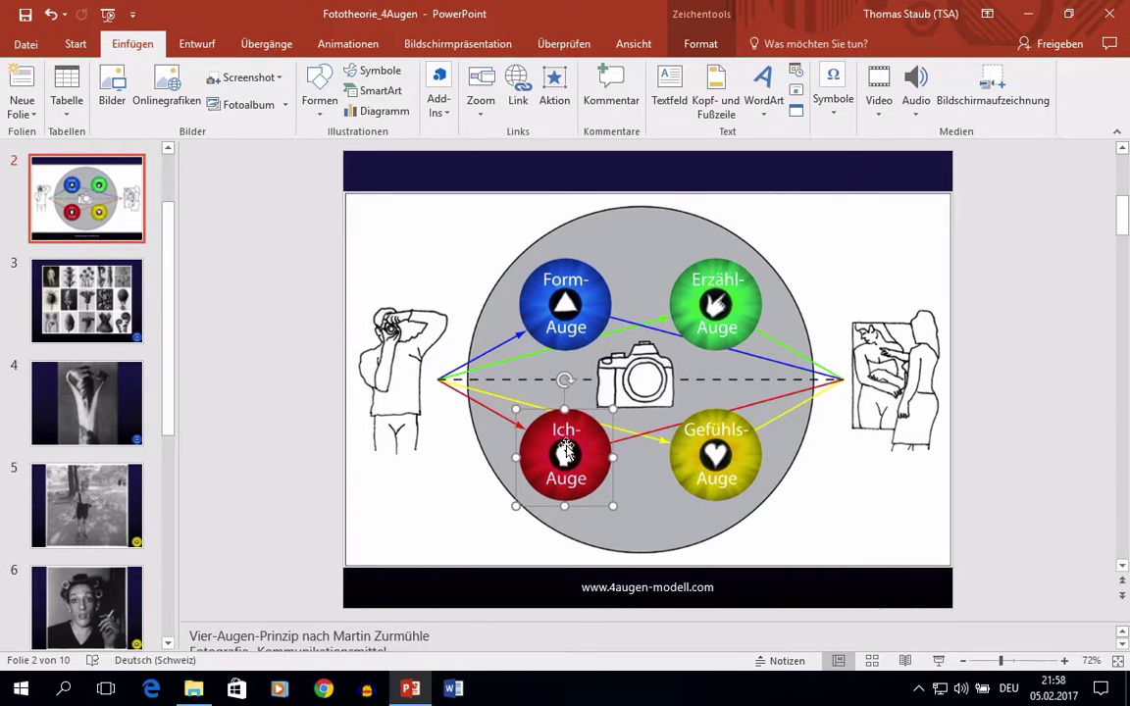
key(ctrl+k)
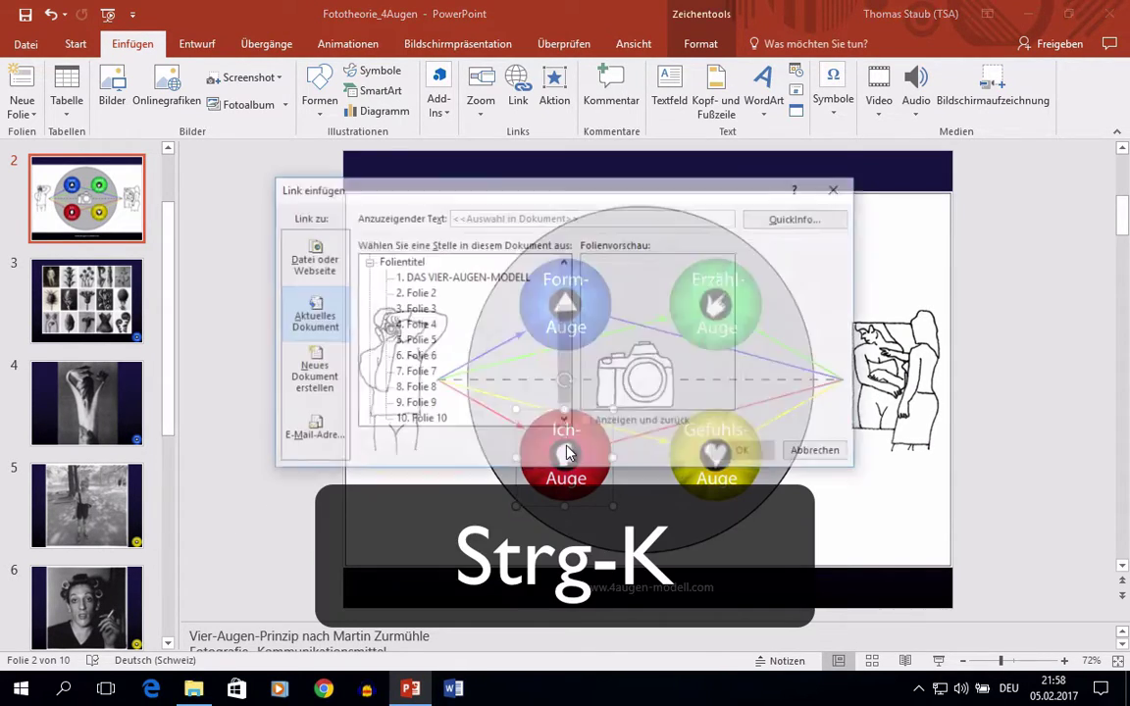
click(434, 404)
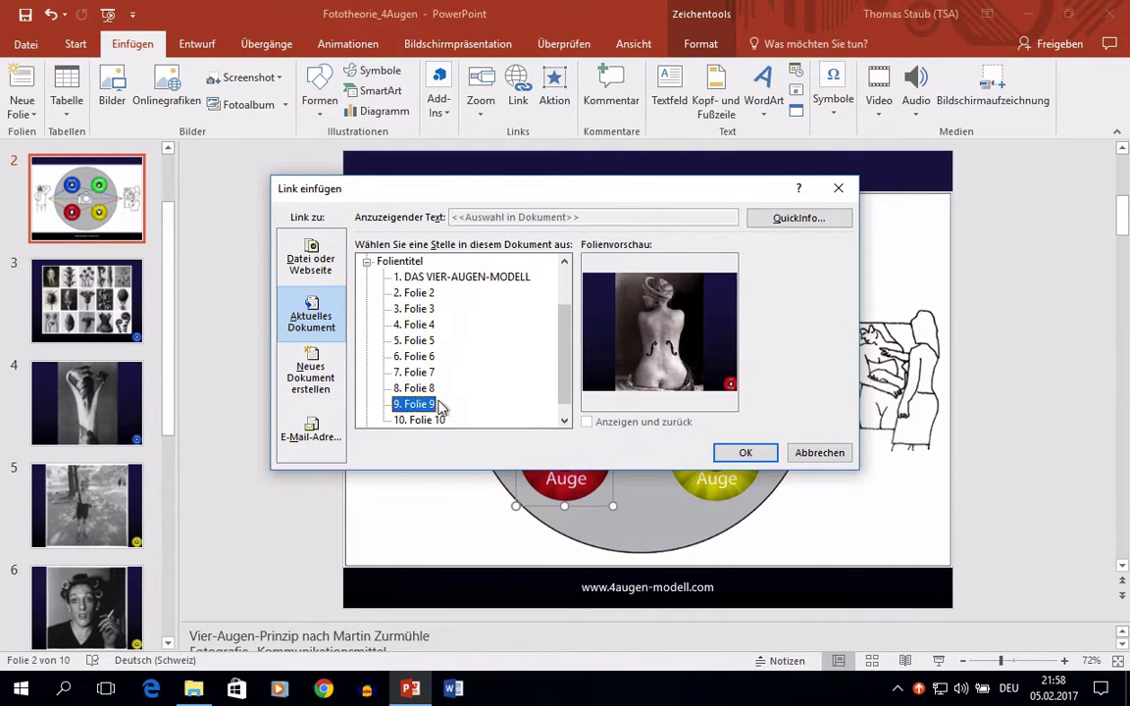
click(743, 452)
Step: Link the yellow Gefühls-Auge circle to slide 5
click(725, 453)
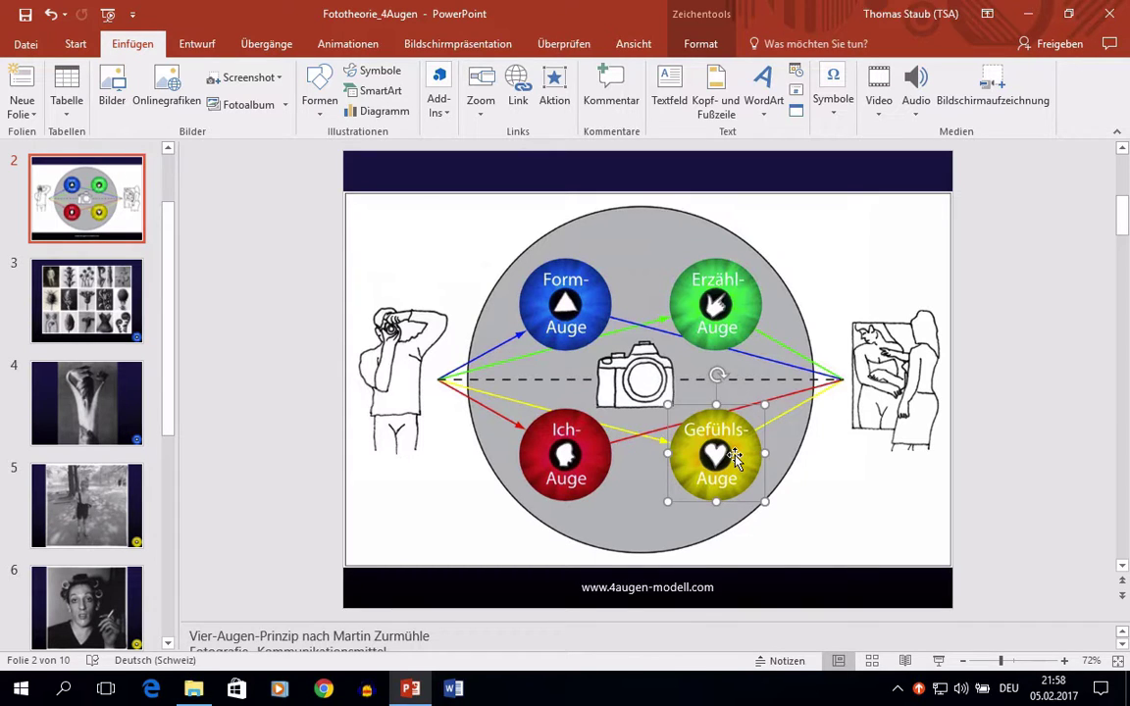
key(ctrl+k)
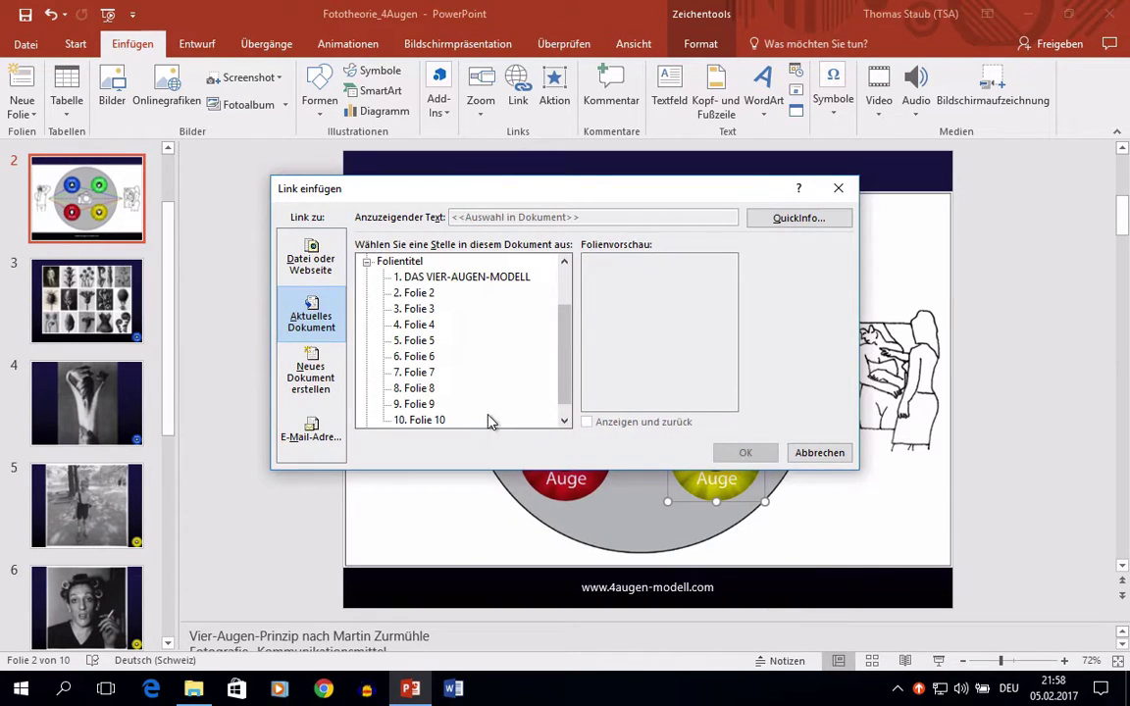
click(415, 341)
click(750, 453)
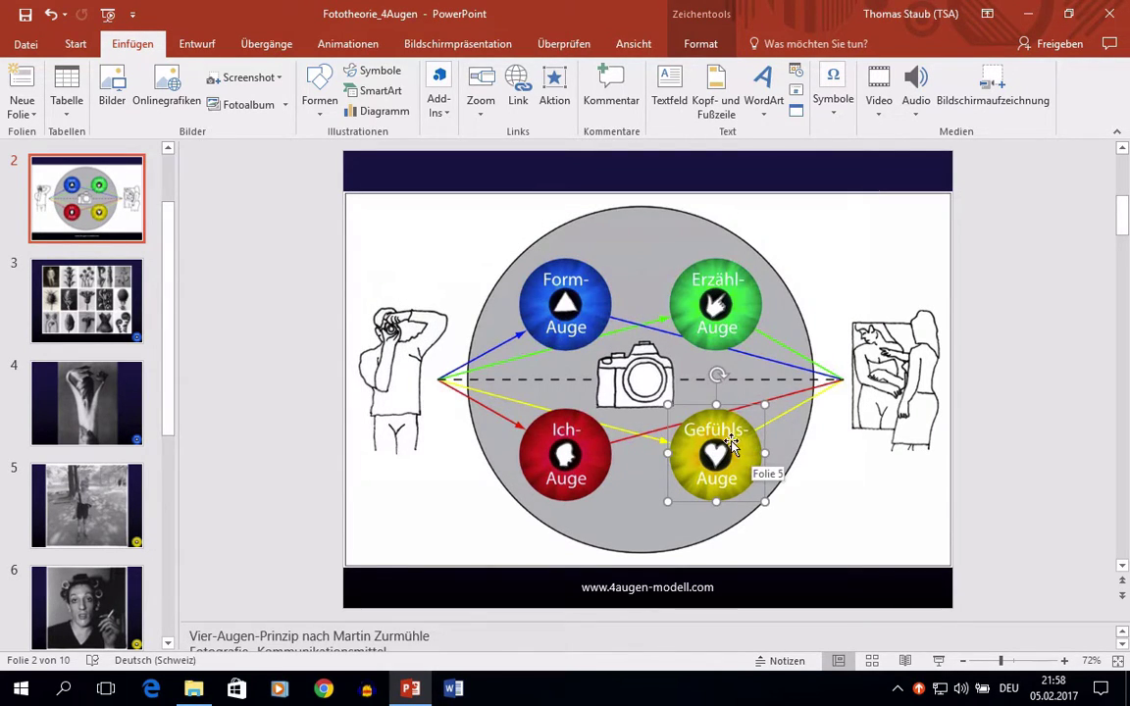
Step: Test the Erzähl-Auge link in the slide show, reaching slide 7, then end the show
click(937, 660)
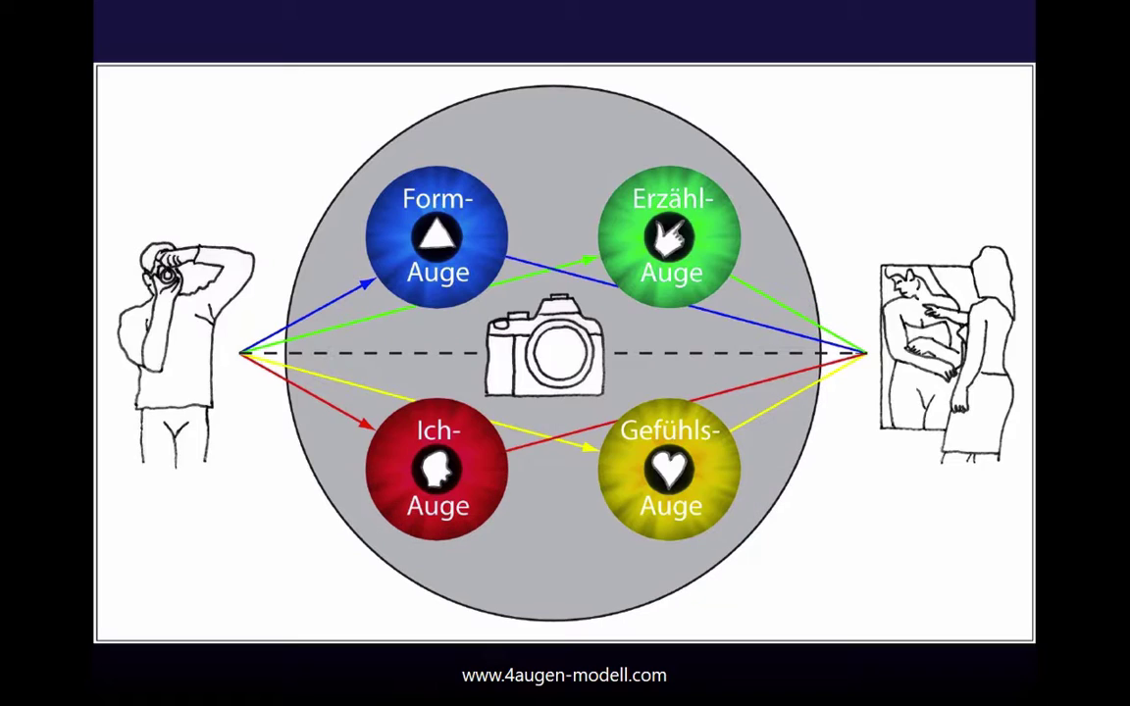
click(667, 251)
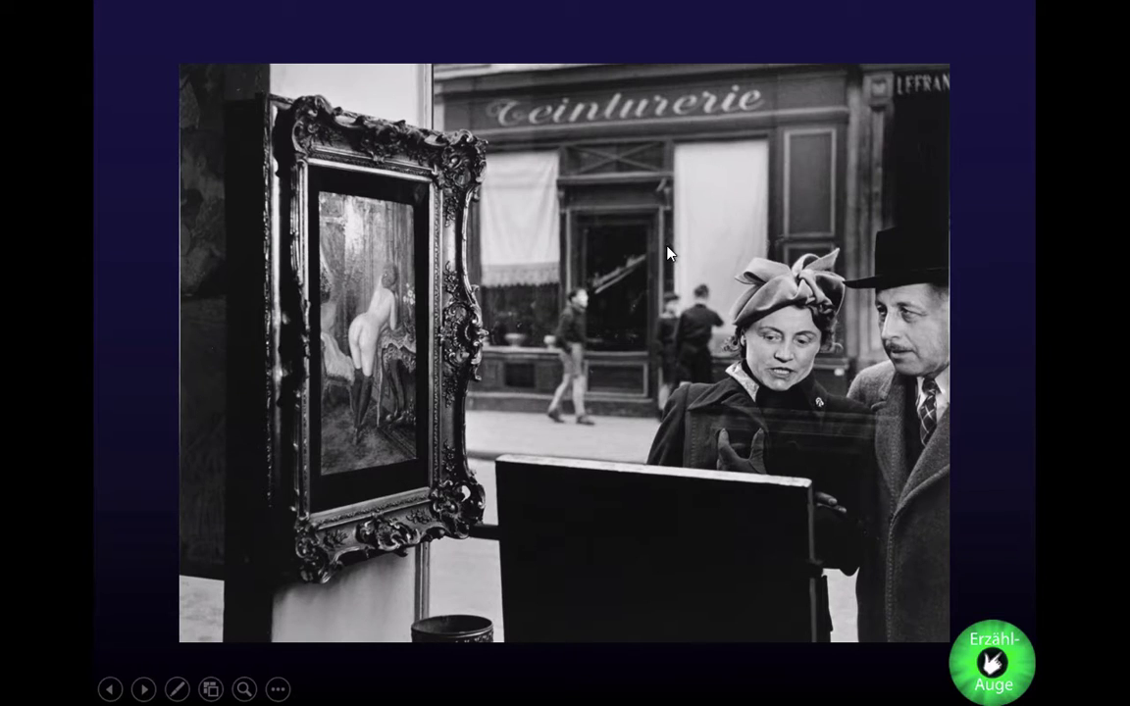
key(Escape)
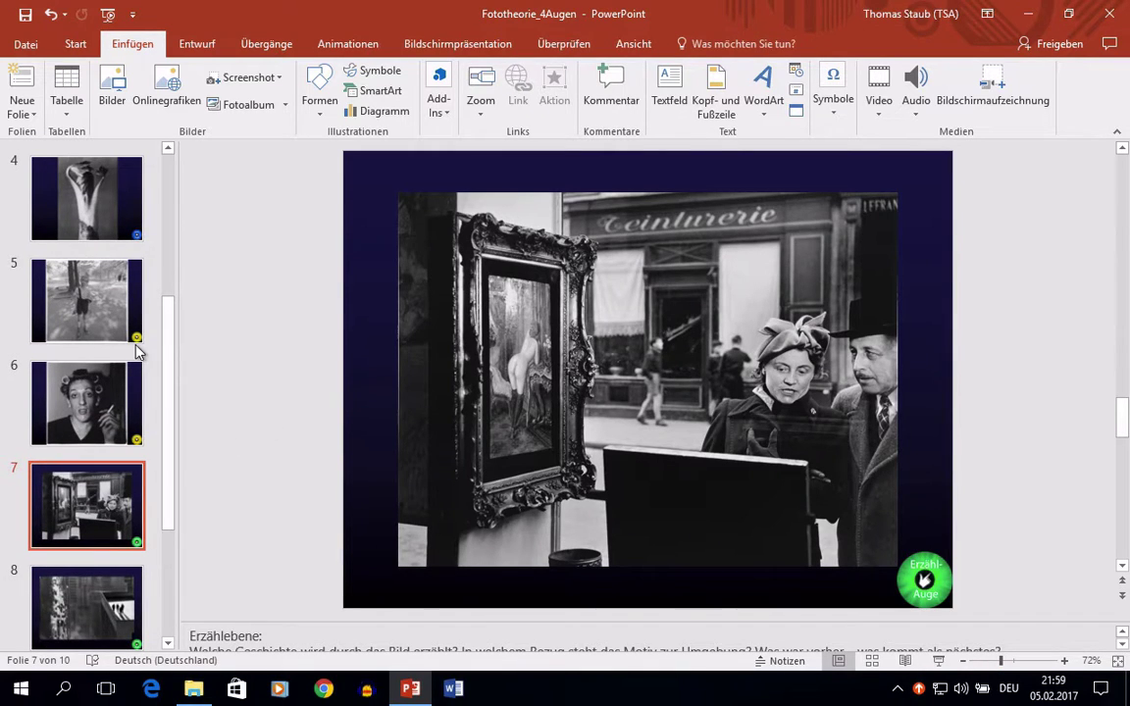
Step: Open slide 3, the plant-photo grid, and select its Form-Auge badge
scroll(131, 293, up, 1)
scroll(131, 293, up, 1)
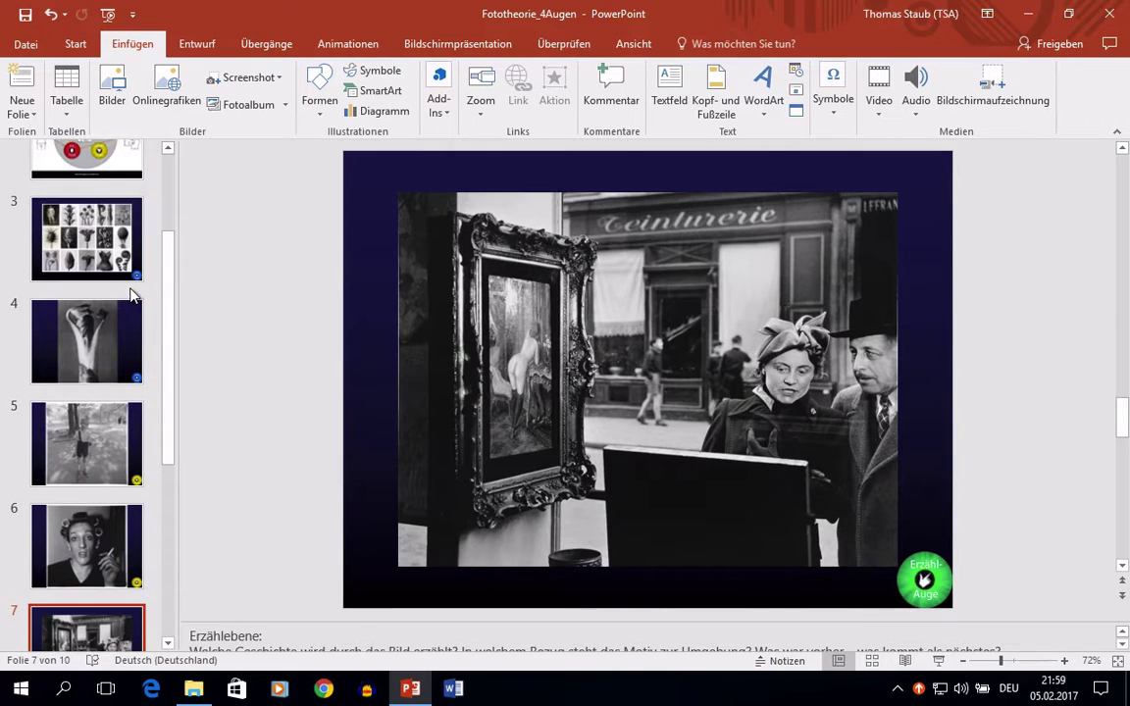
click(104, 227)
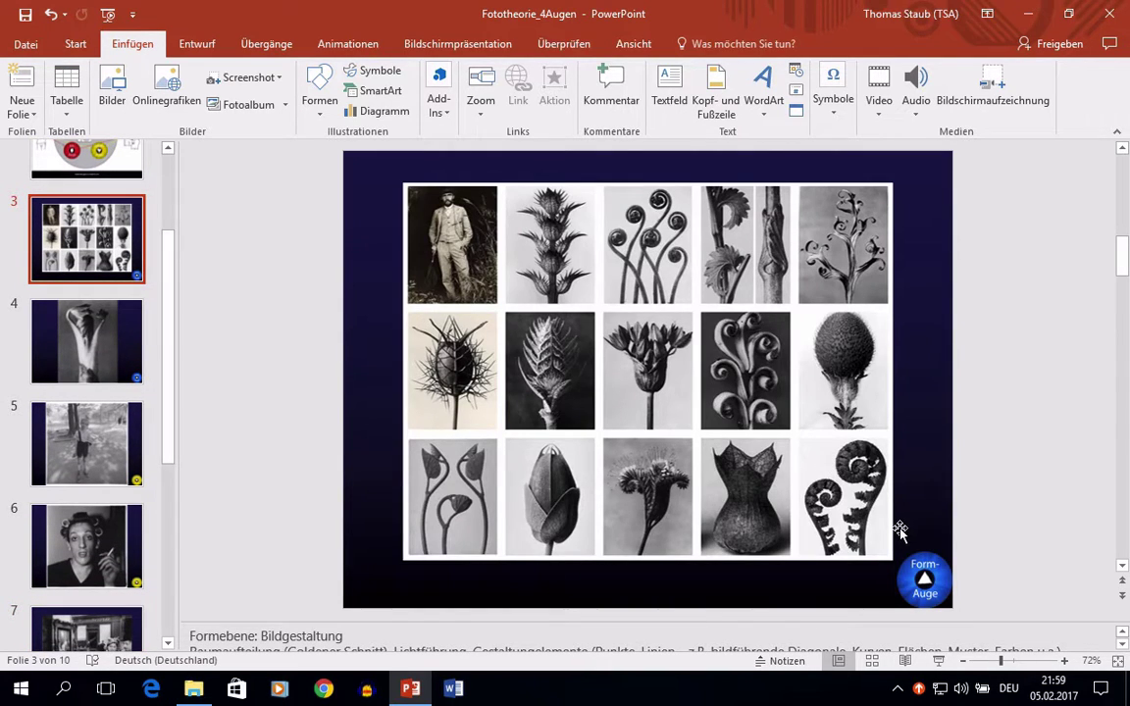
click(929, 583)
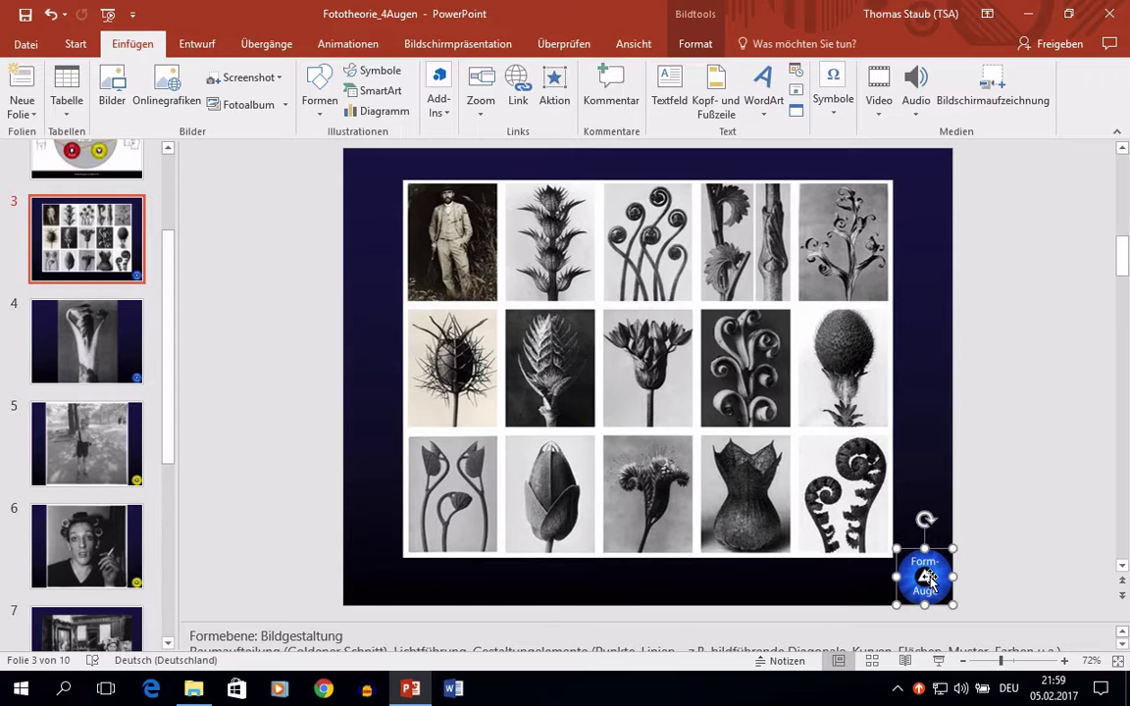
Step: Link slide 3's Form-Auge badge back to '2. Folie 2', the four-eye diagram
click(520, 93)
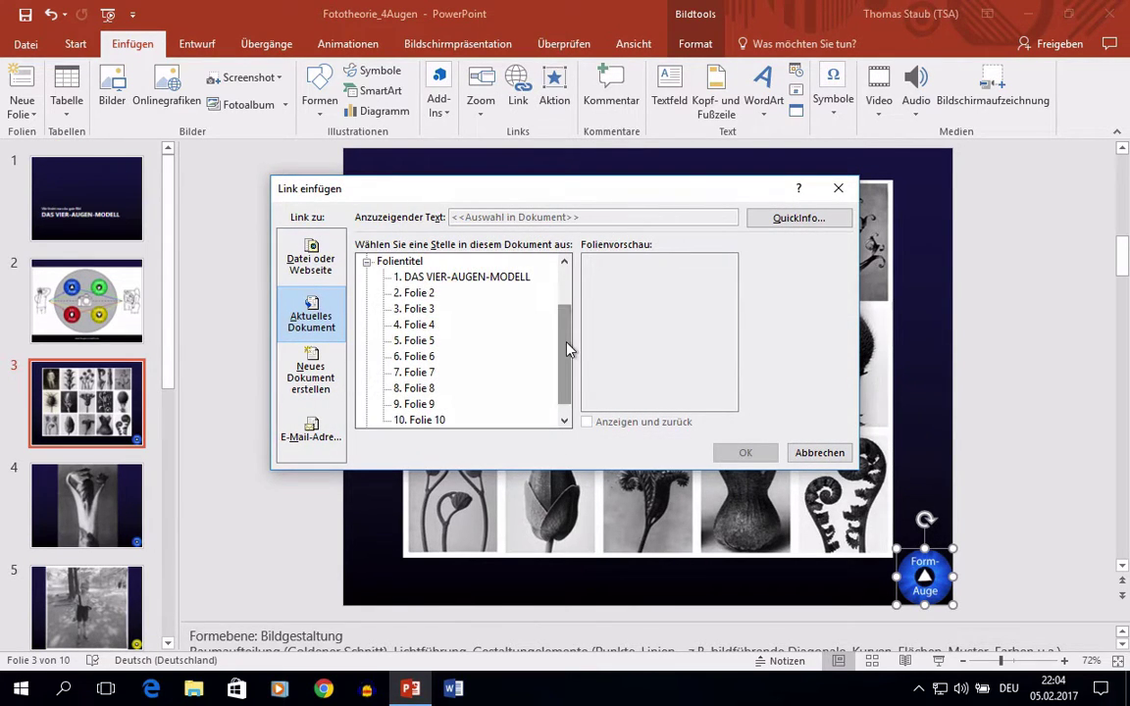
drag(565, 348, 566, 272)
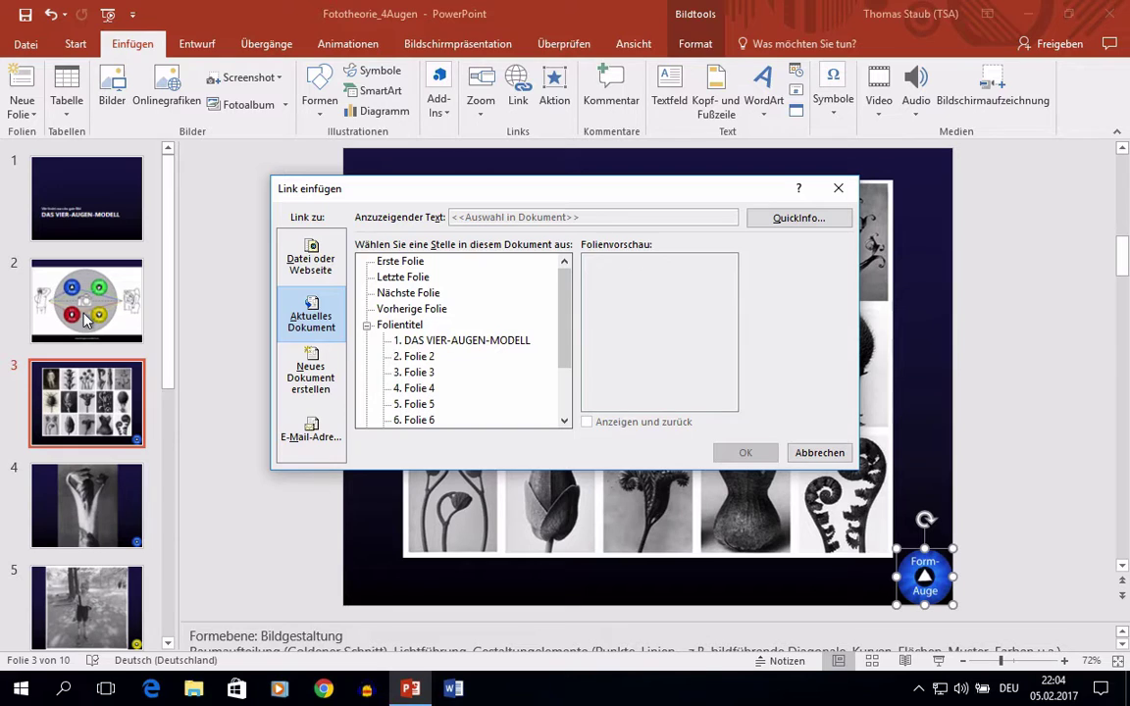
click(420, 357)
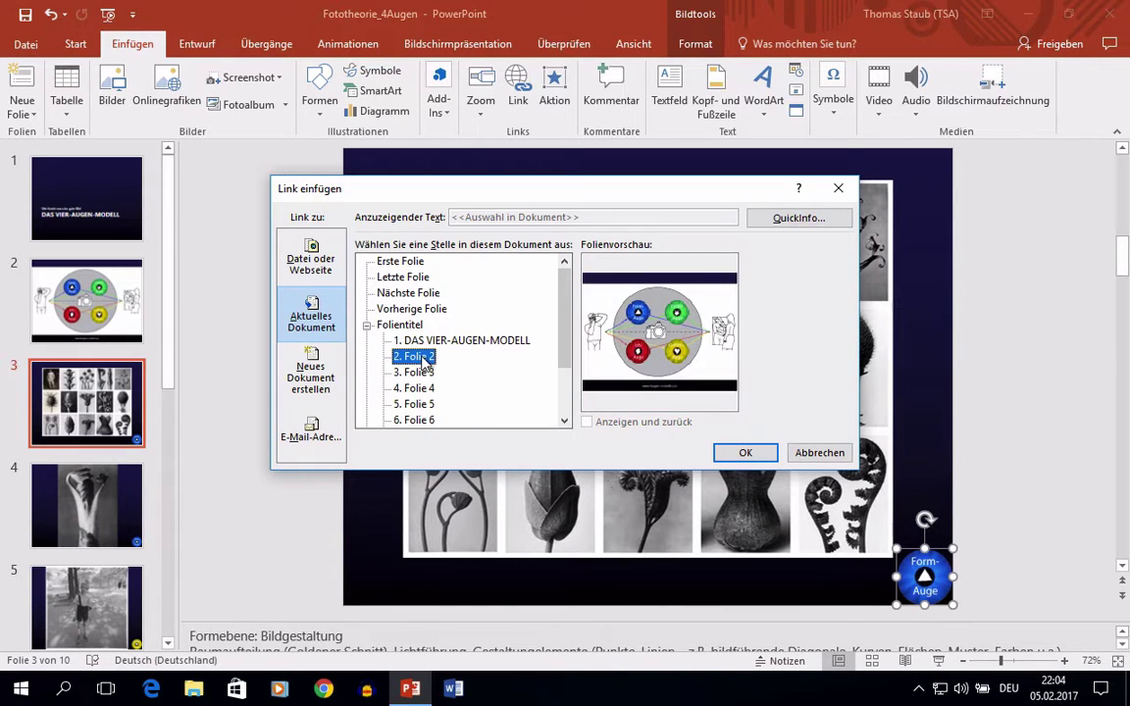
click(748, 453)
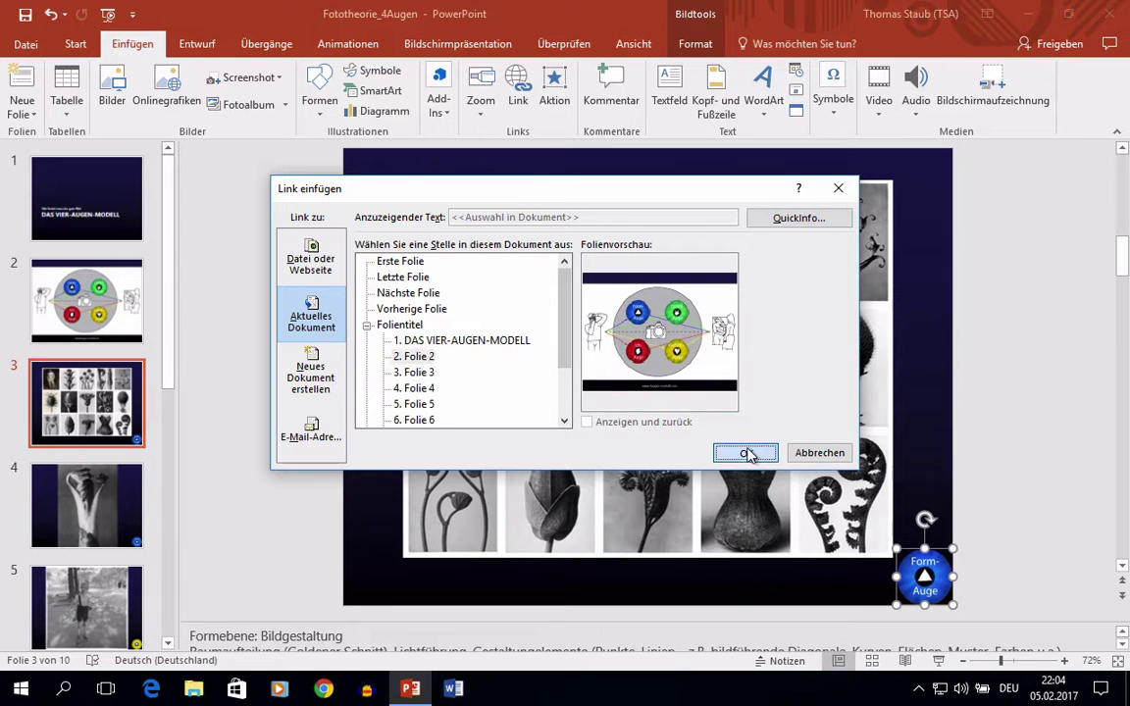
Step: Link the Form-Auge badge on slide 4 back to slide 2
click(104, 469)
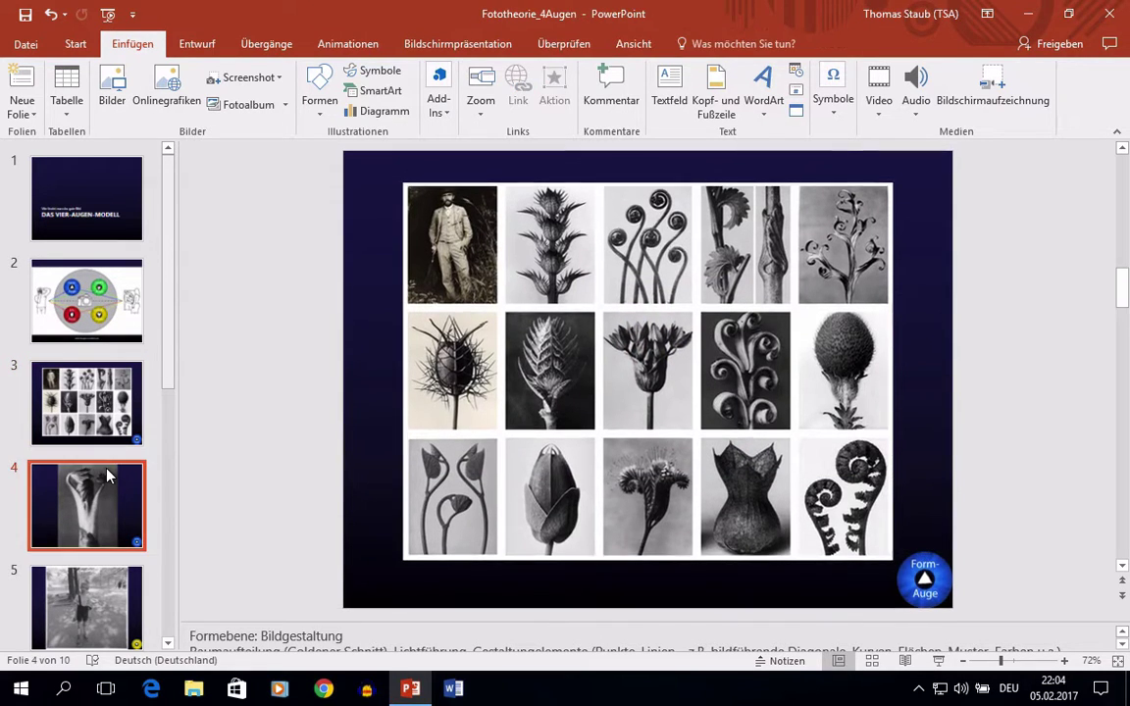
click(927, 570)
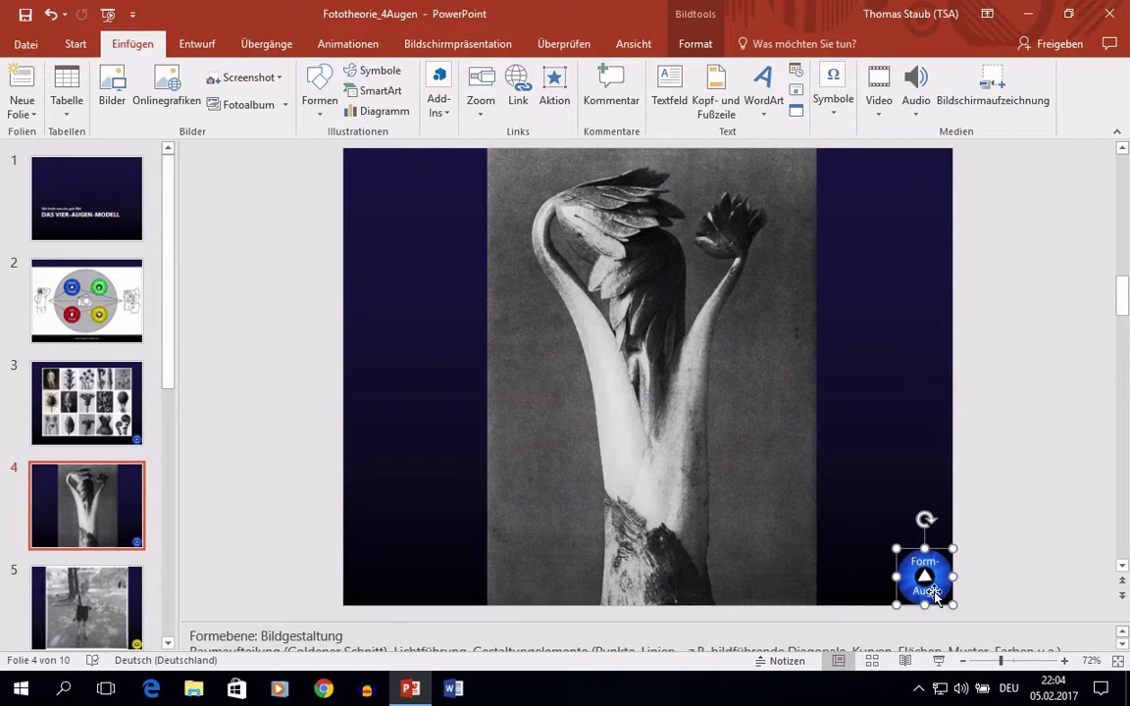
key(ctrl+k)
key(Return)
Step: Link the Gefühls-Auge badge on slide 5 back to slide 2
key(Page_Down)
click(924, 576)
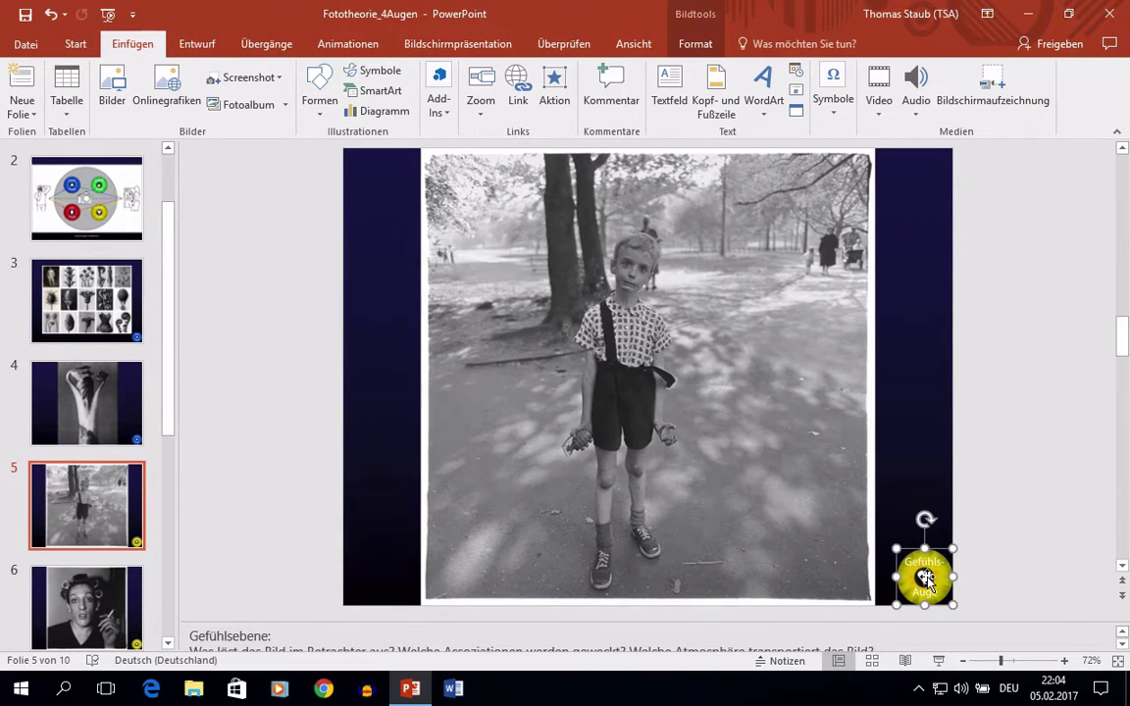
key(ctrl+k)
click(419, 292)
click(748, 456)
Step: Return to slide 2, the four-eye diagram
key(Page_Down)
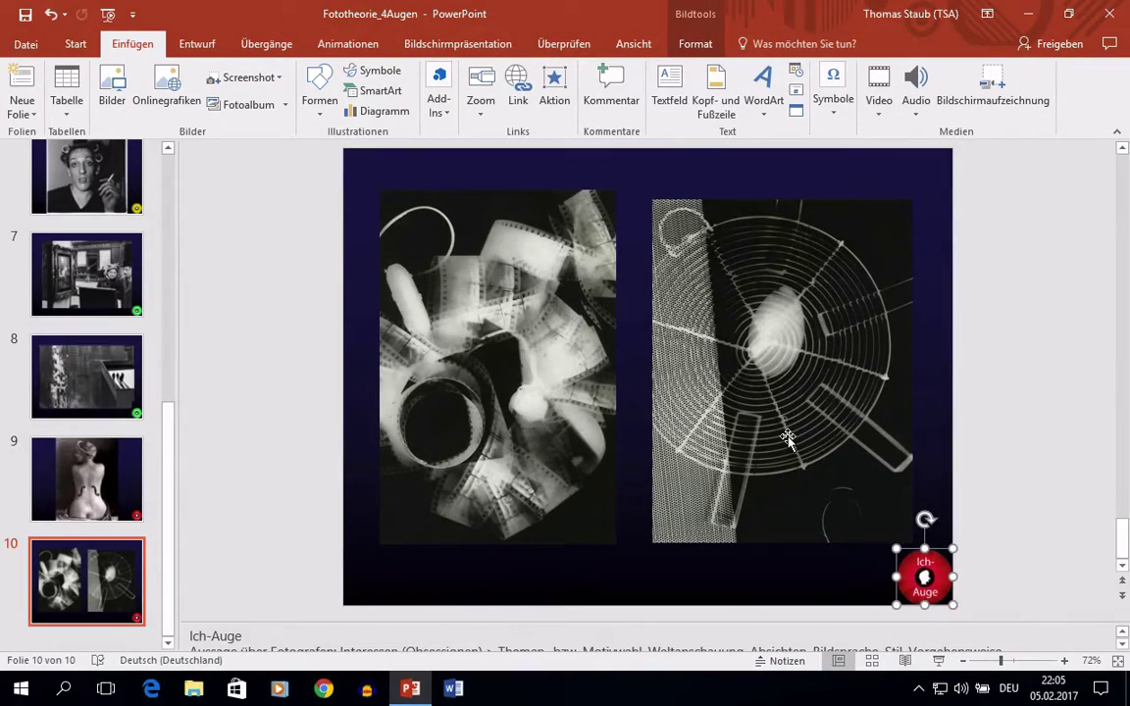
scroll(56, 392, up, 3)
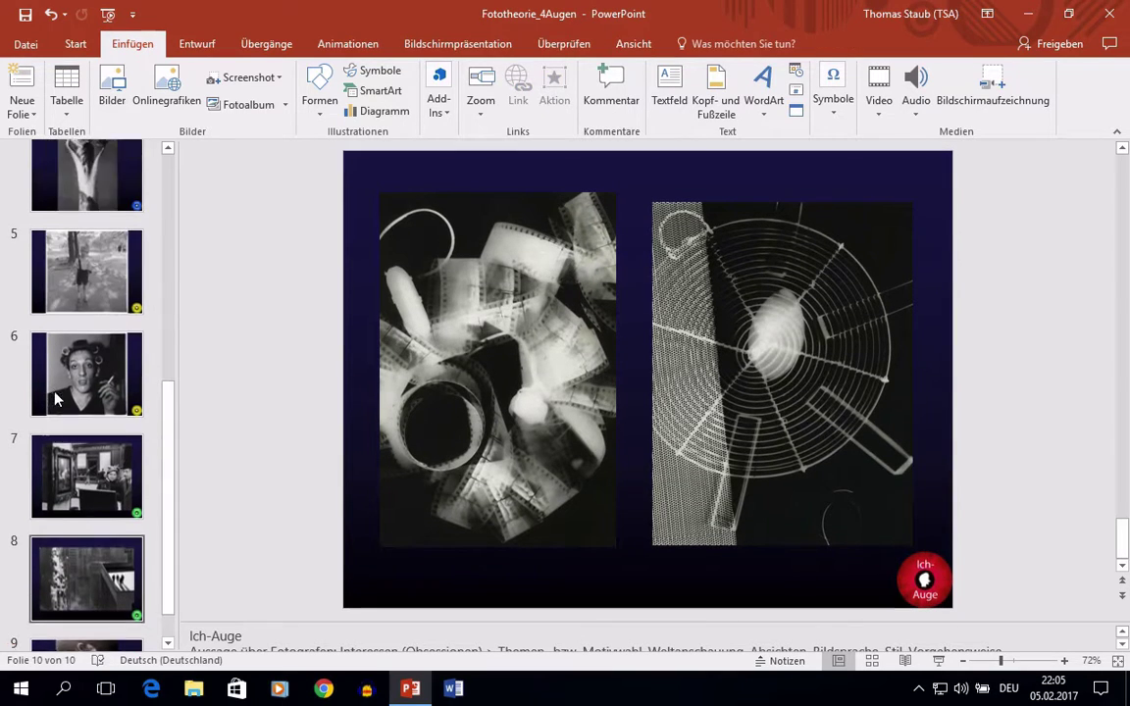
scroll(58, 343, up, 5)
scroll(69, 294, up, 2)
click(78, 279)
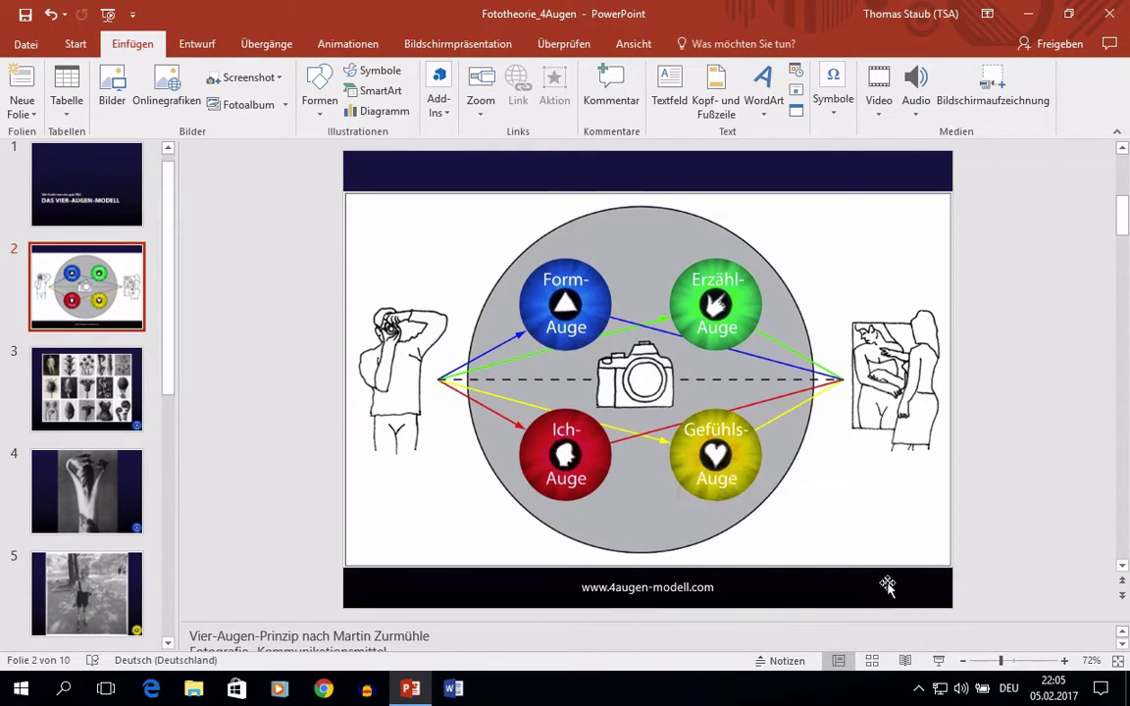
click(940, 663)
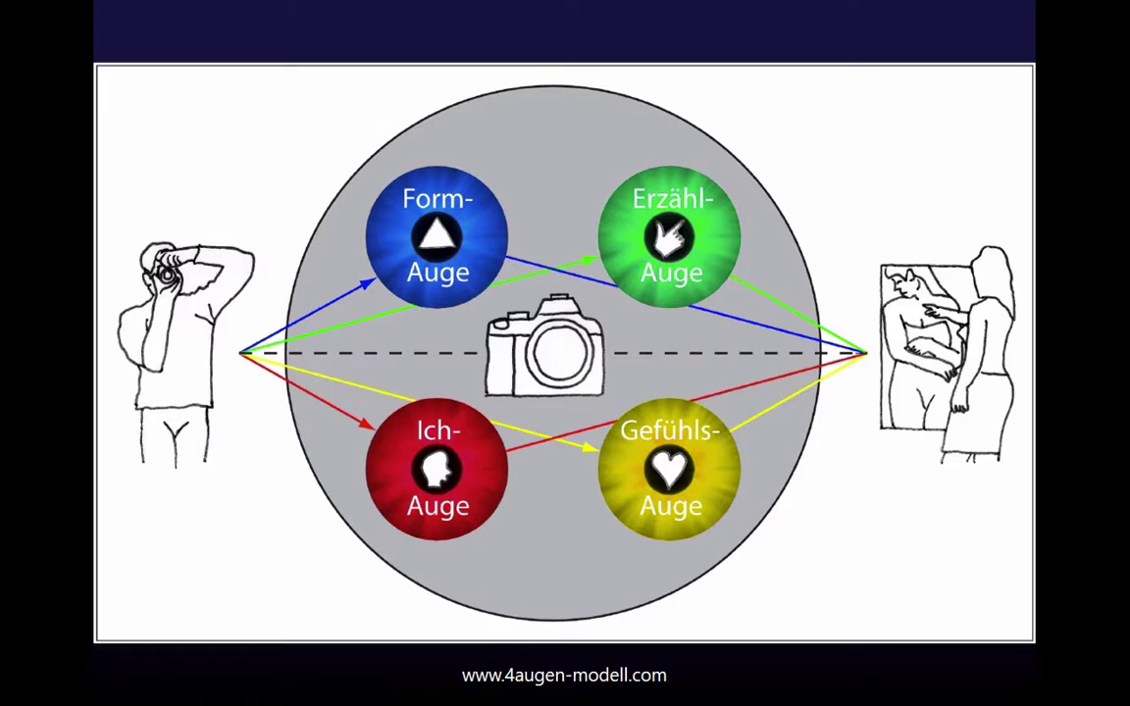
click(443, 465)
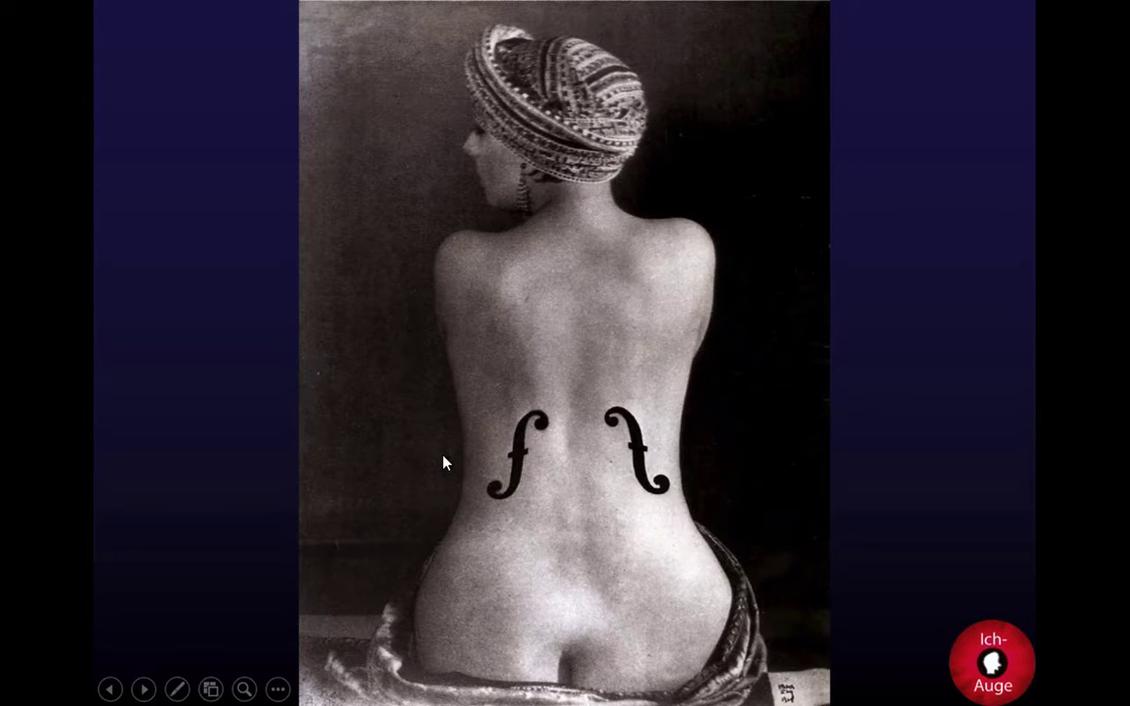
click(976, 661)
click(605, 414)
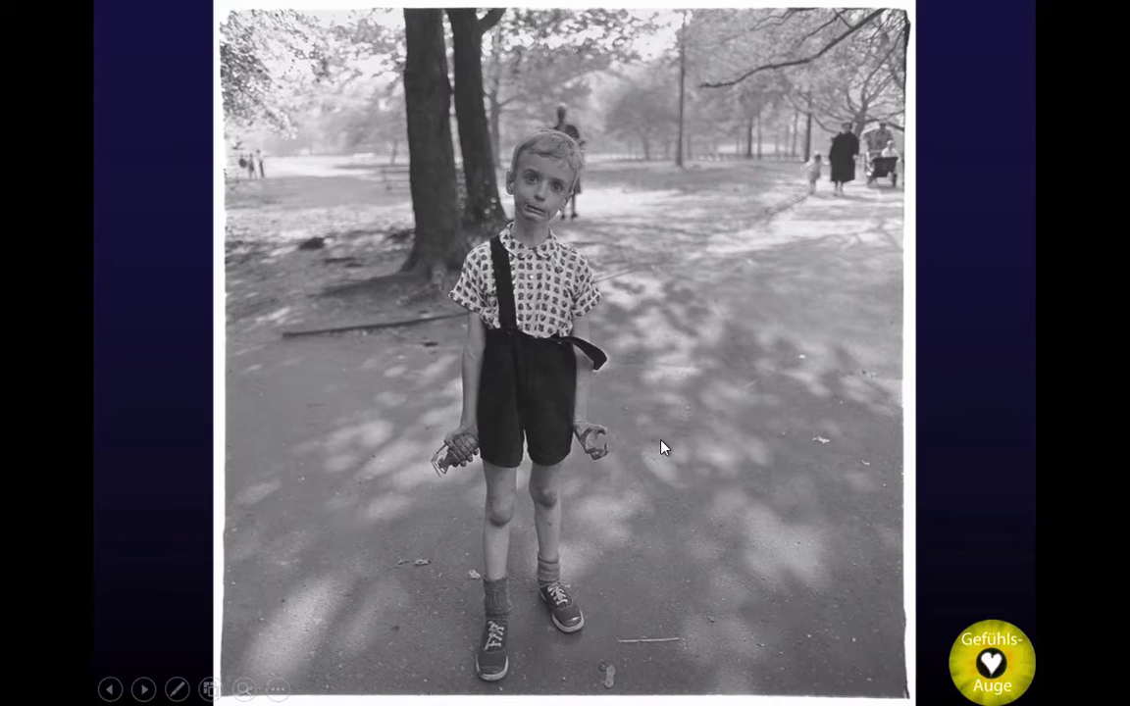
click(993, 663)
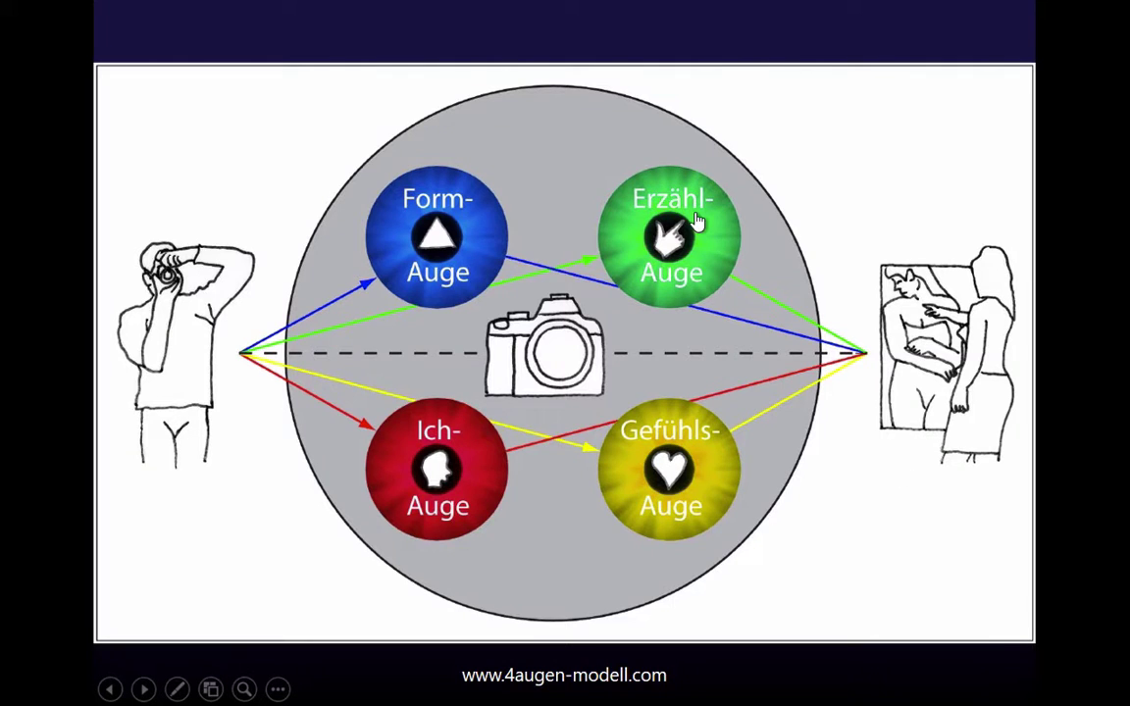
click(696, 221)
click(990, 663)
click(381, 224)
click(981, 674)
key(Escape)
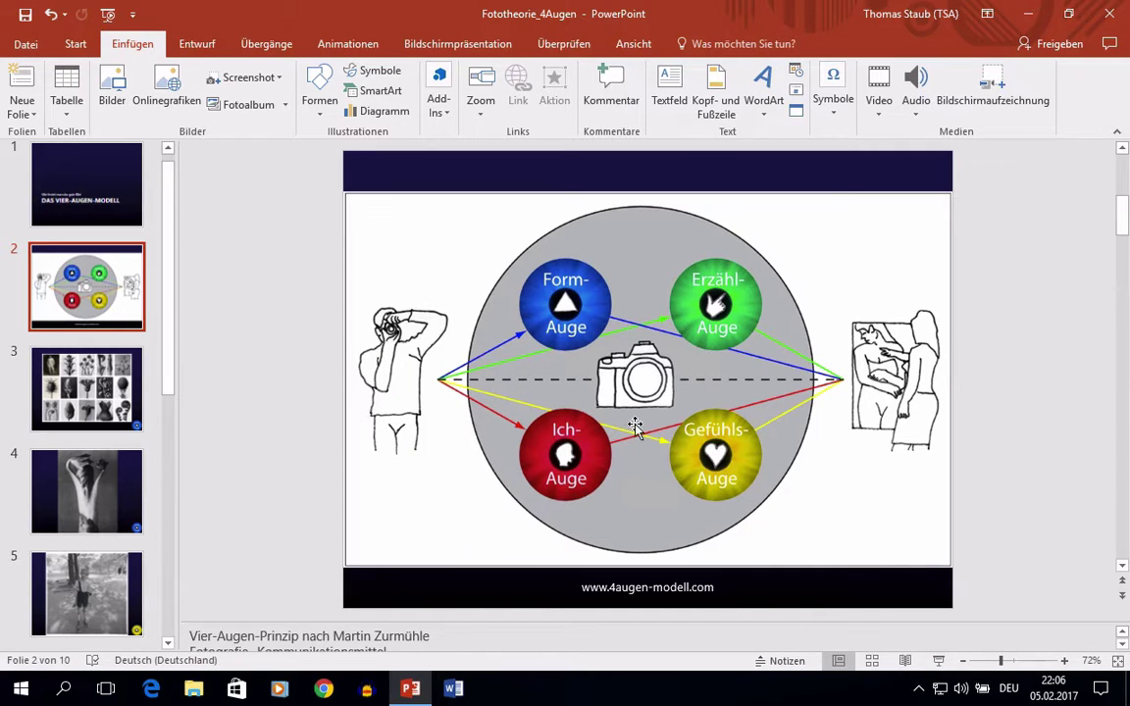
mouse_move(715, 306)
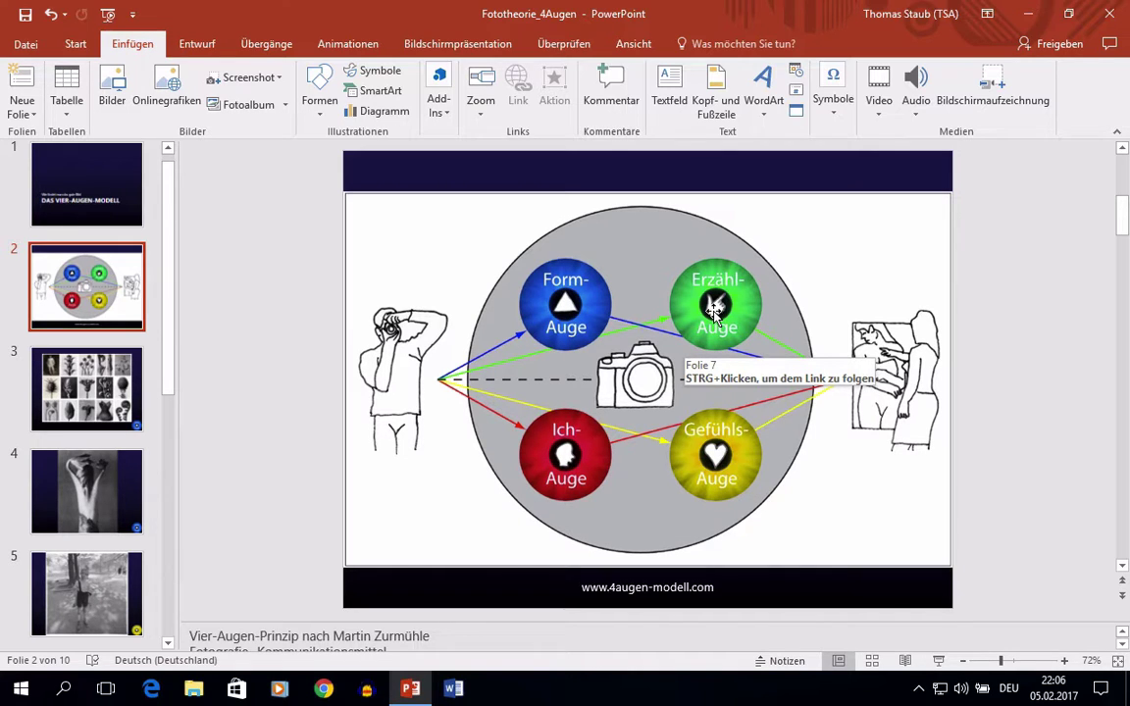
Step: Open slide 3 and select its plant-photo grid picture
click(83, 361)
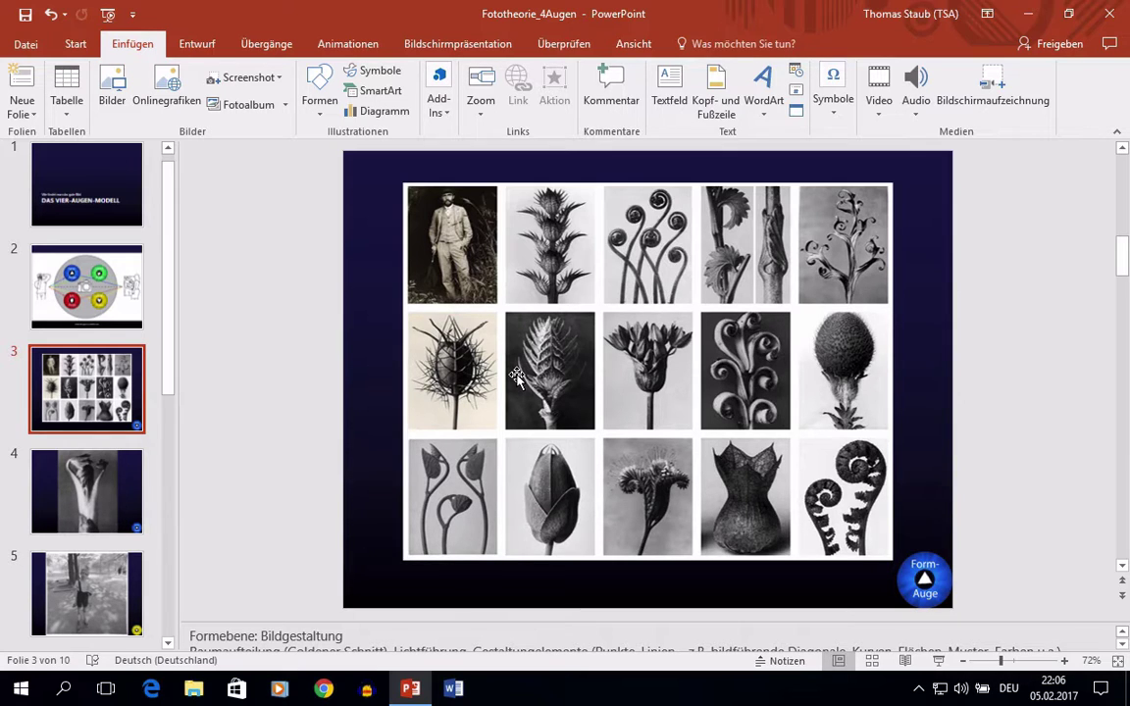
click(574, 385)
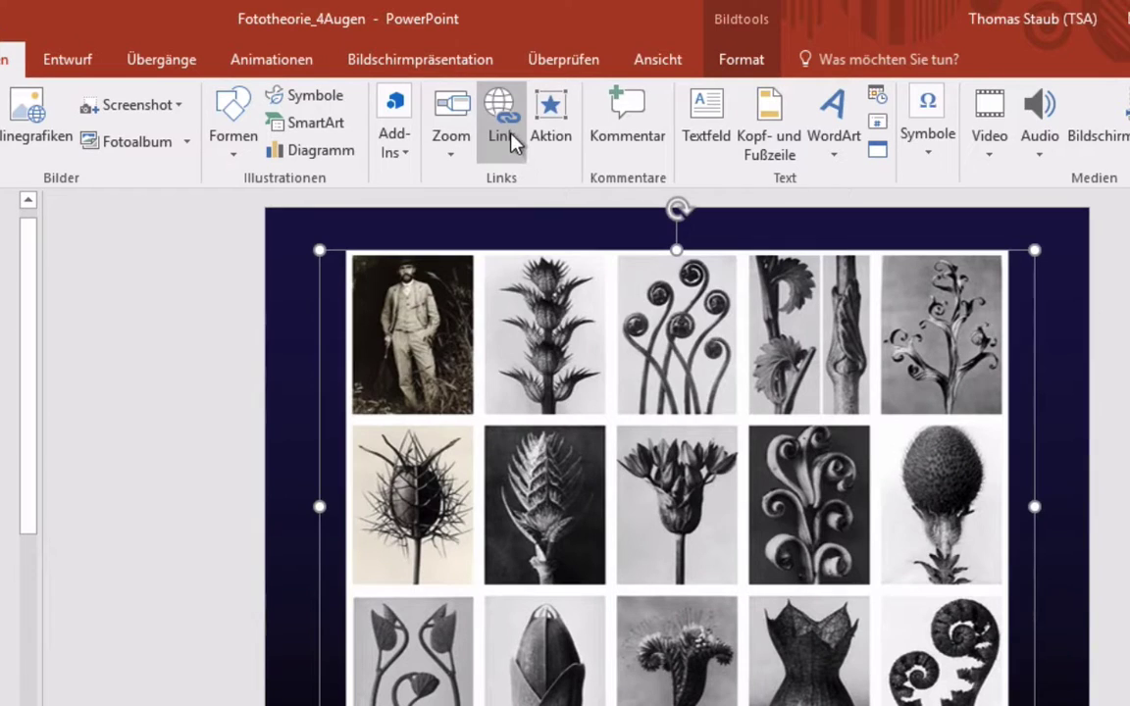
Step: Link the plant-photo grid on slide 3 to the file Blossfeldt.pptx
click(512, 142)
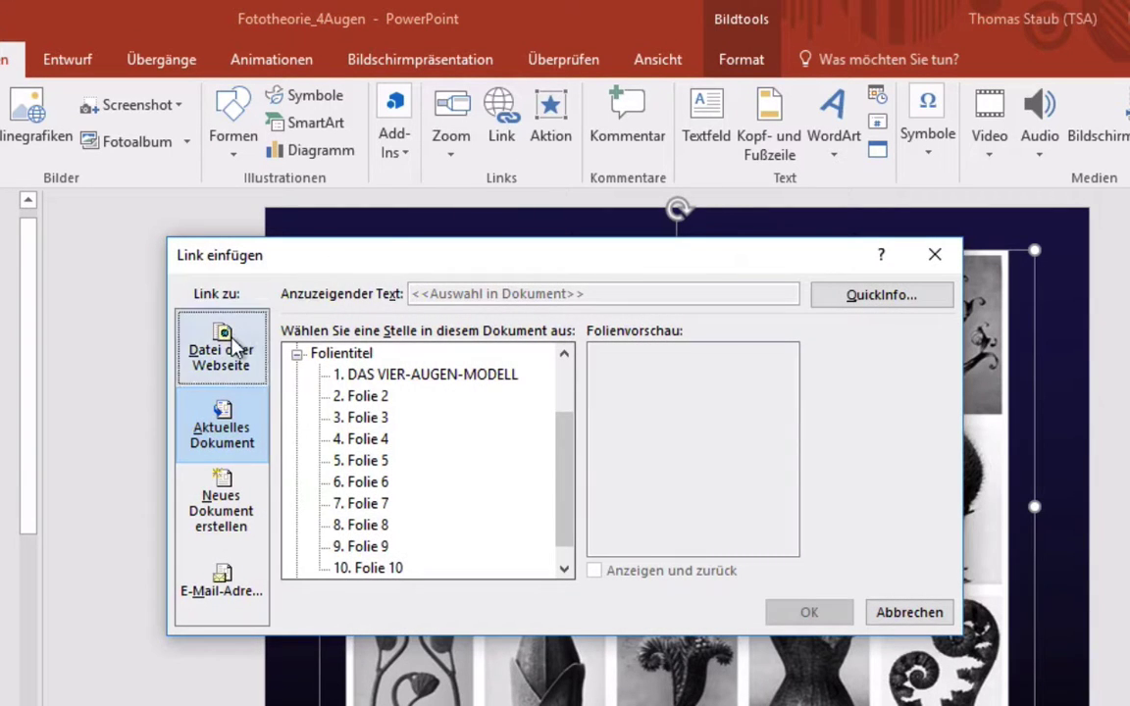
click(233, 340)
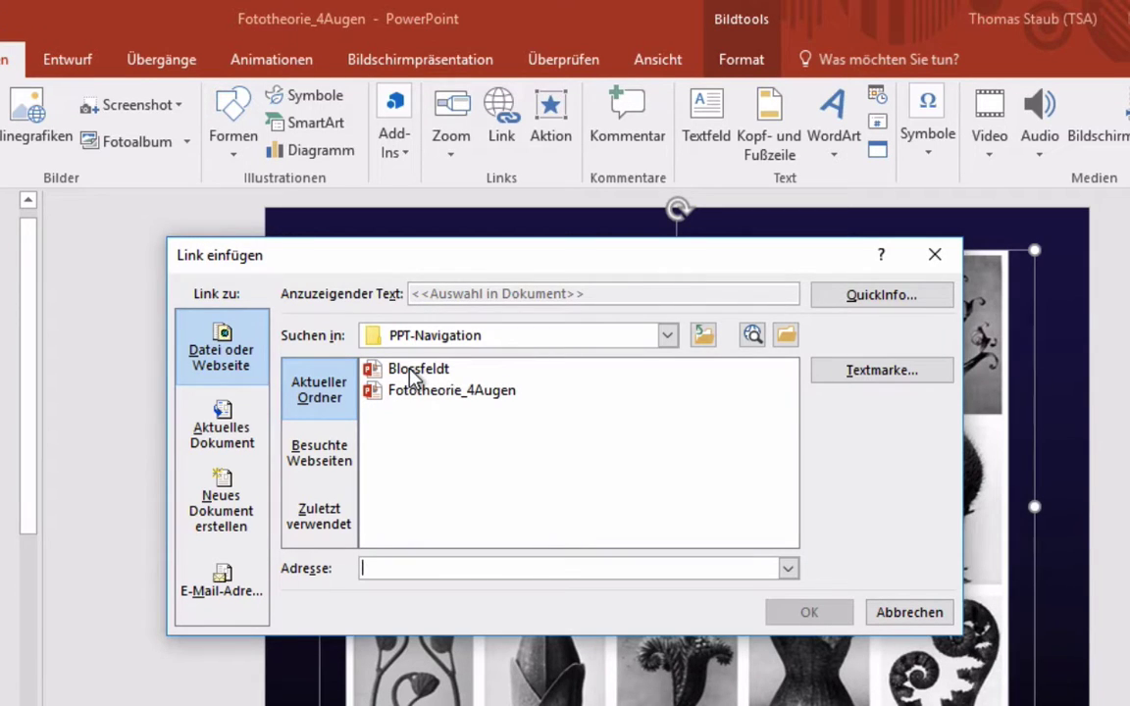
click(427, 373)
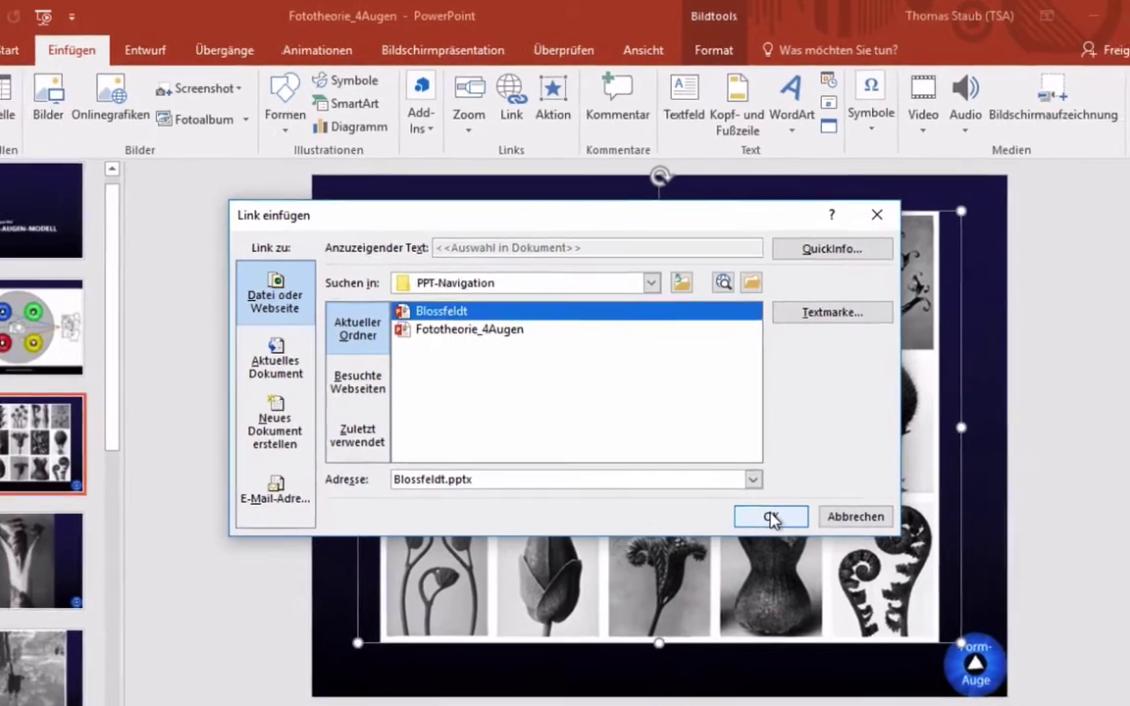
click(771, 518)
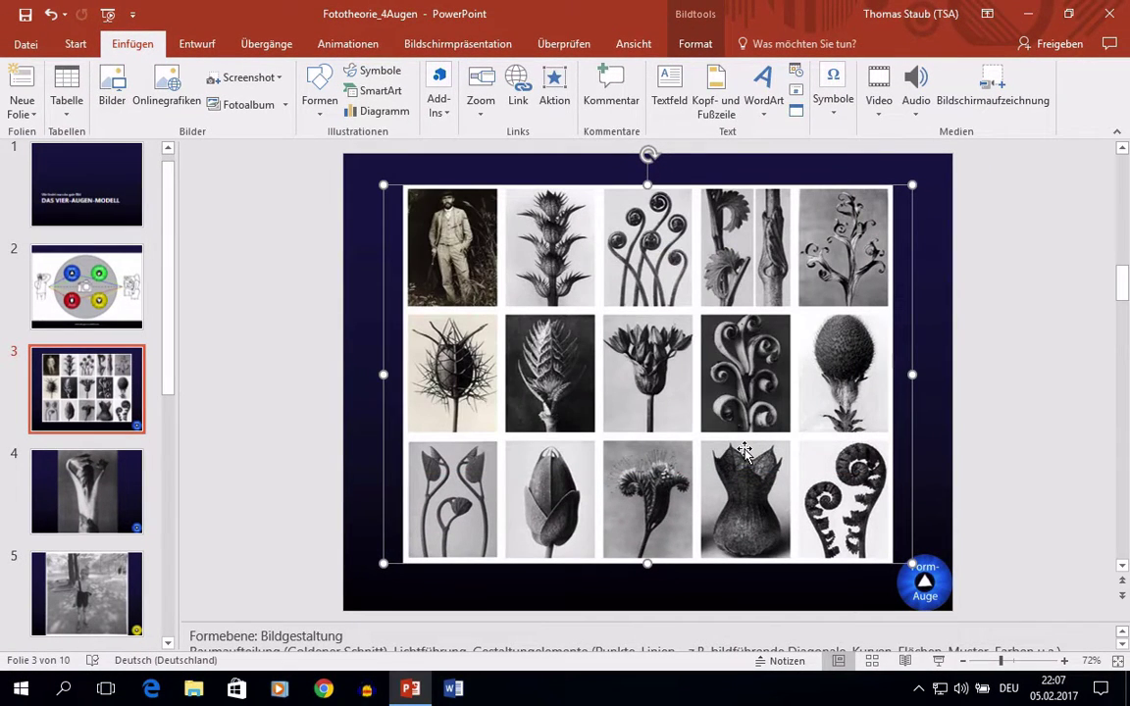
click(939, 667)
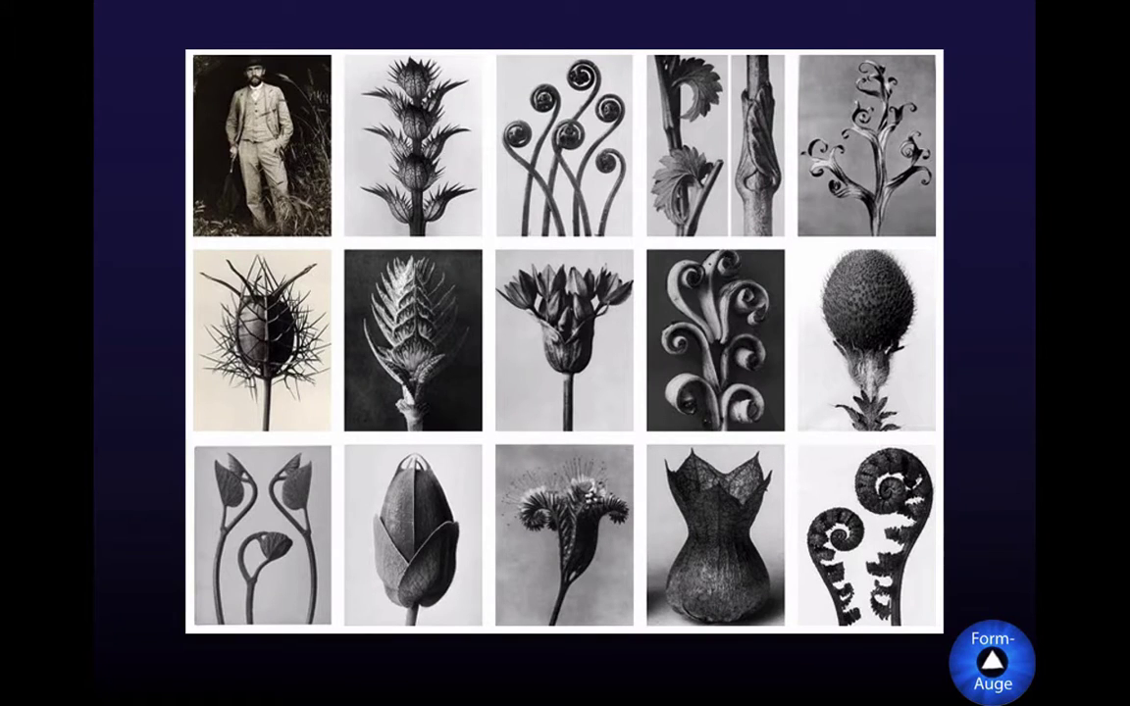
click(500, 335)
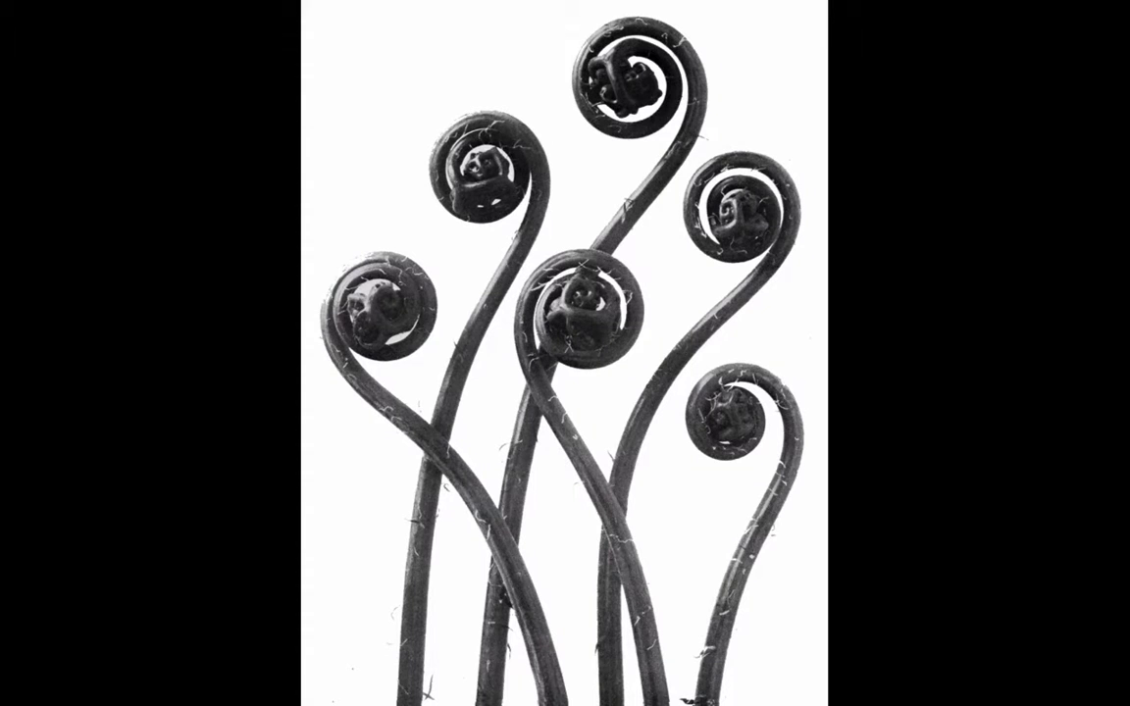
key(Escape)
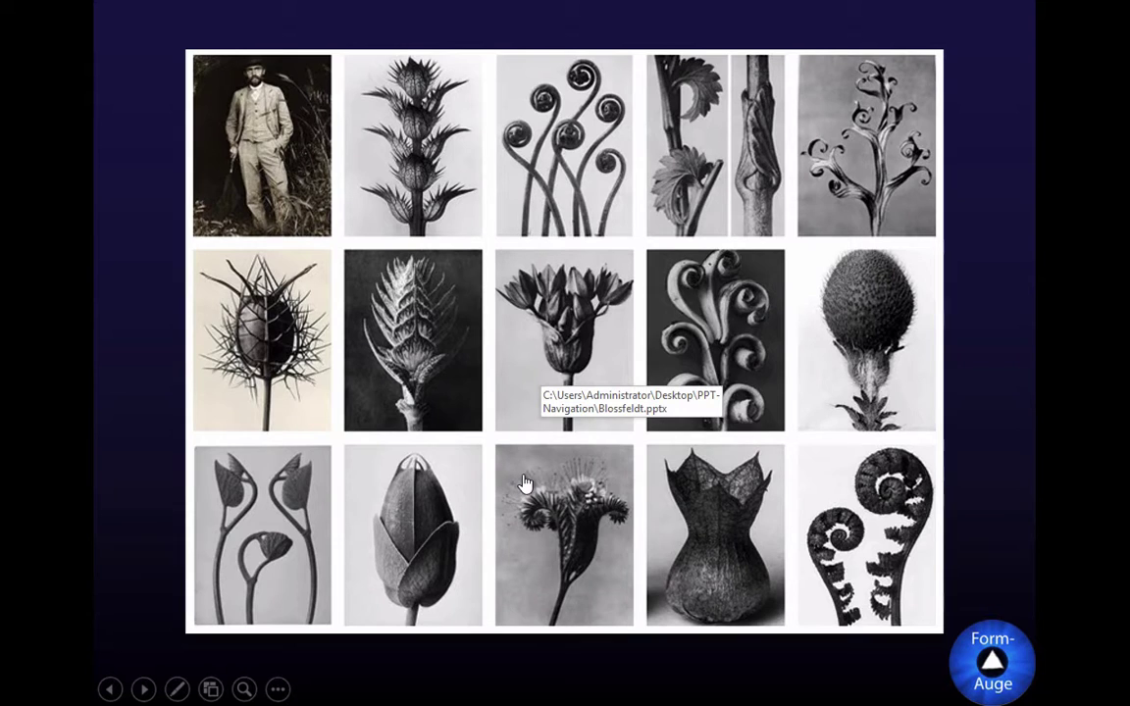
key(Escape)
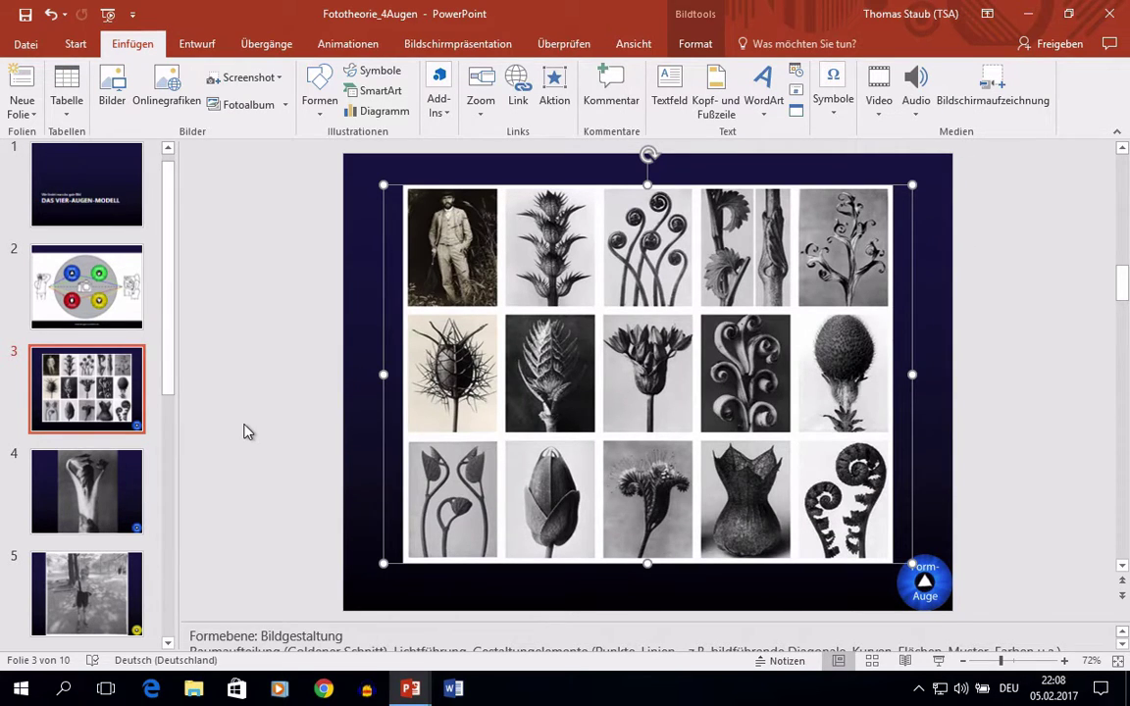
click(120, 285)
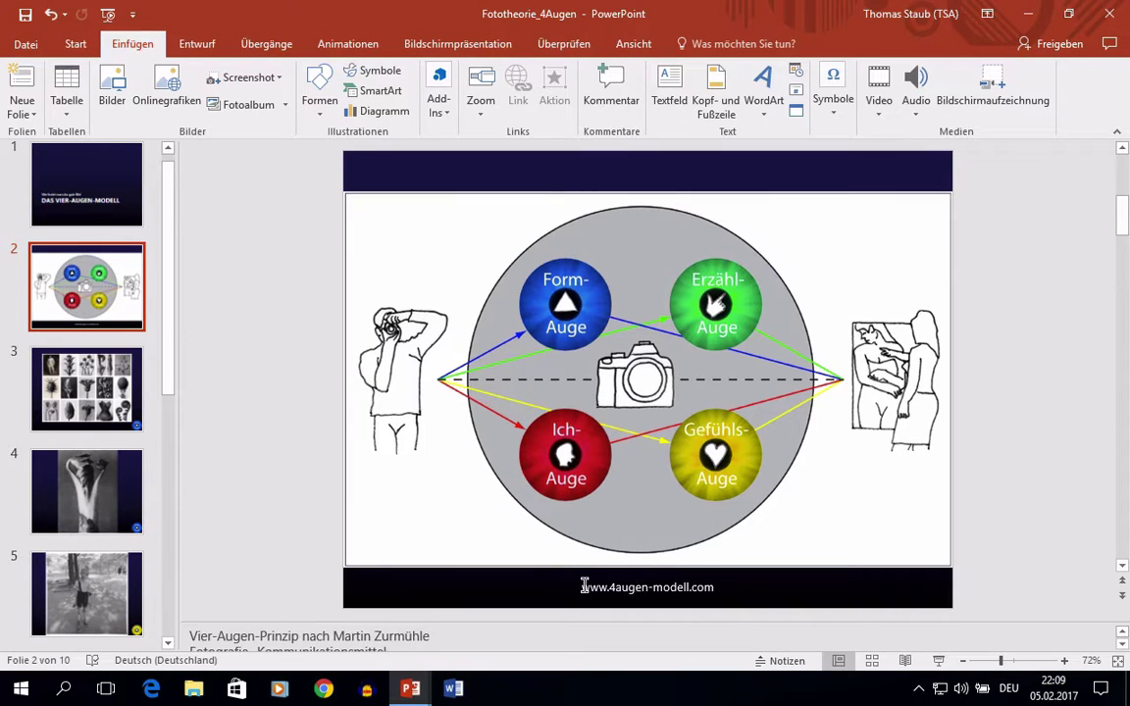
drag(584, 585, 704, 595)
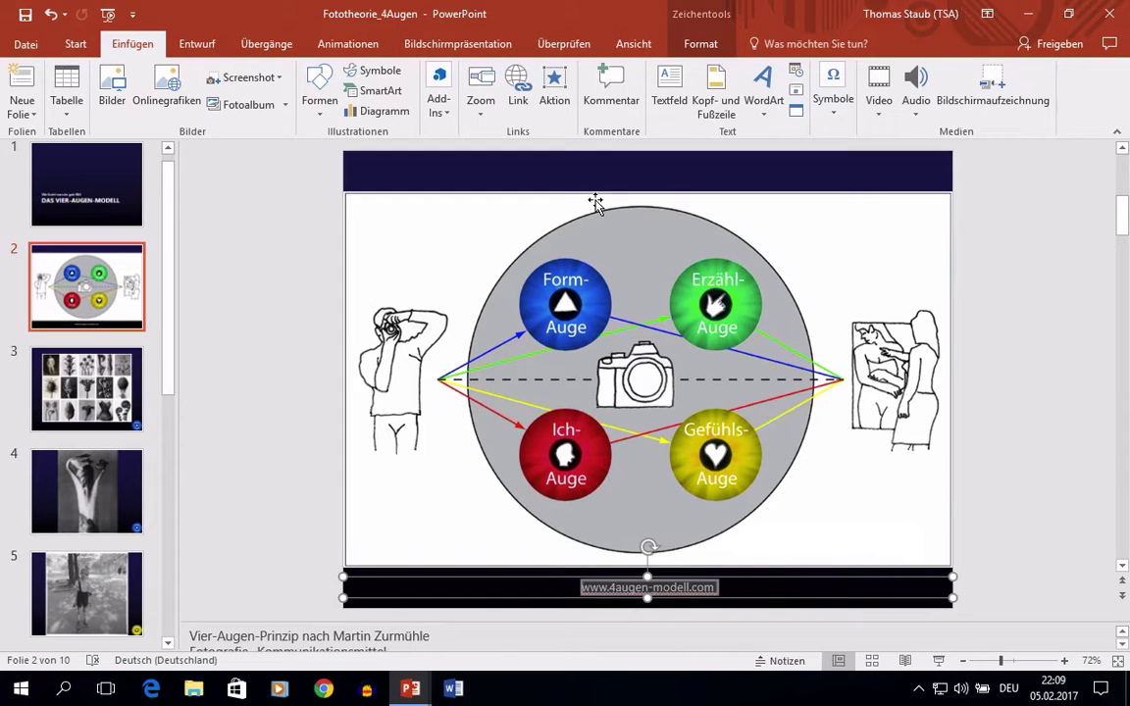
click(517, 86)
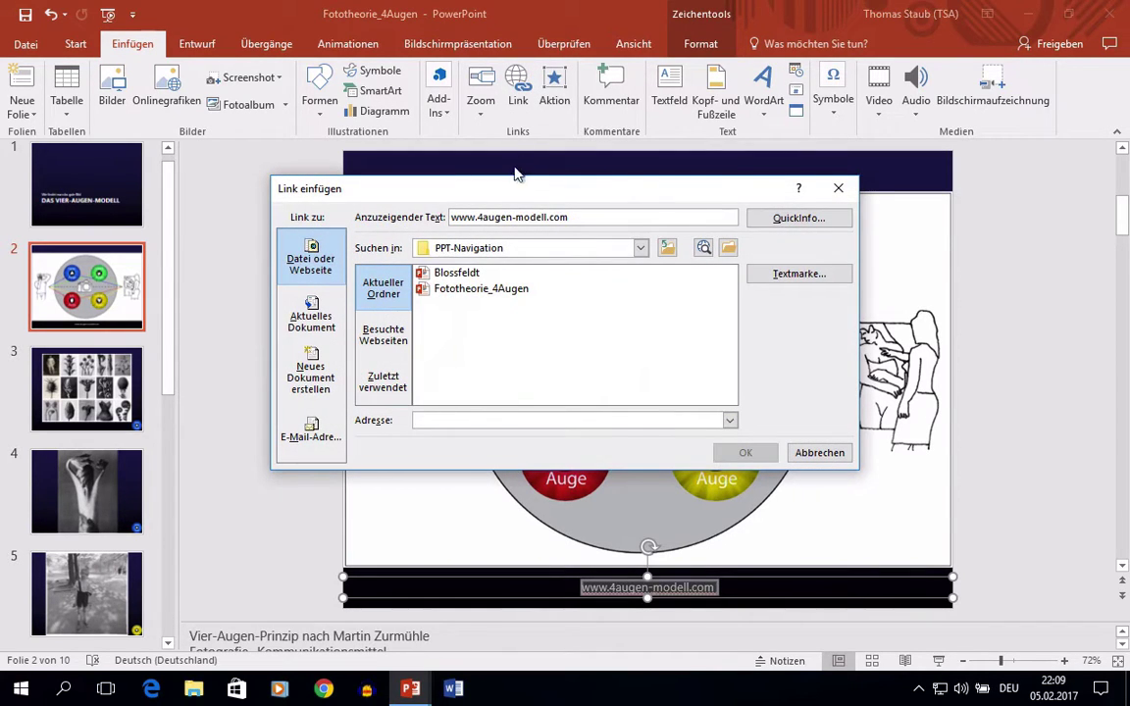
drag(554, 214, 465, 211)
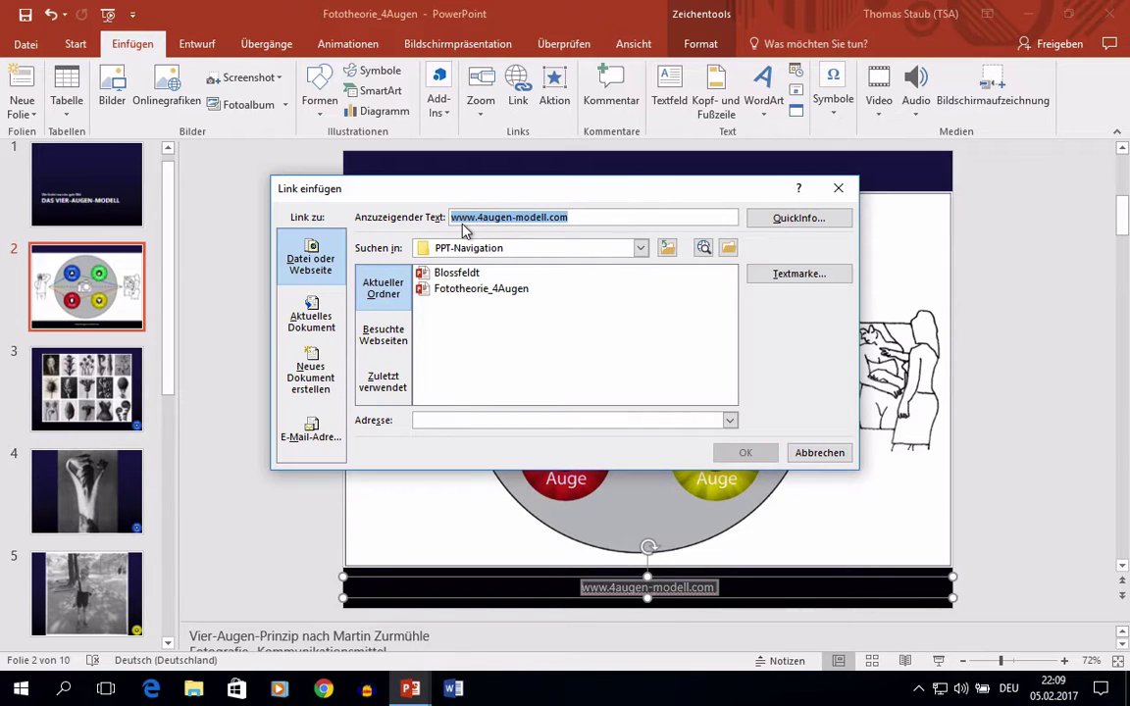
key(ctrl+c)
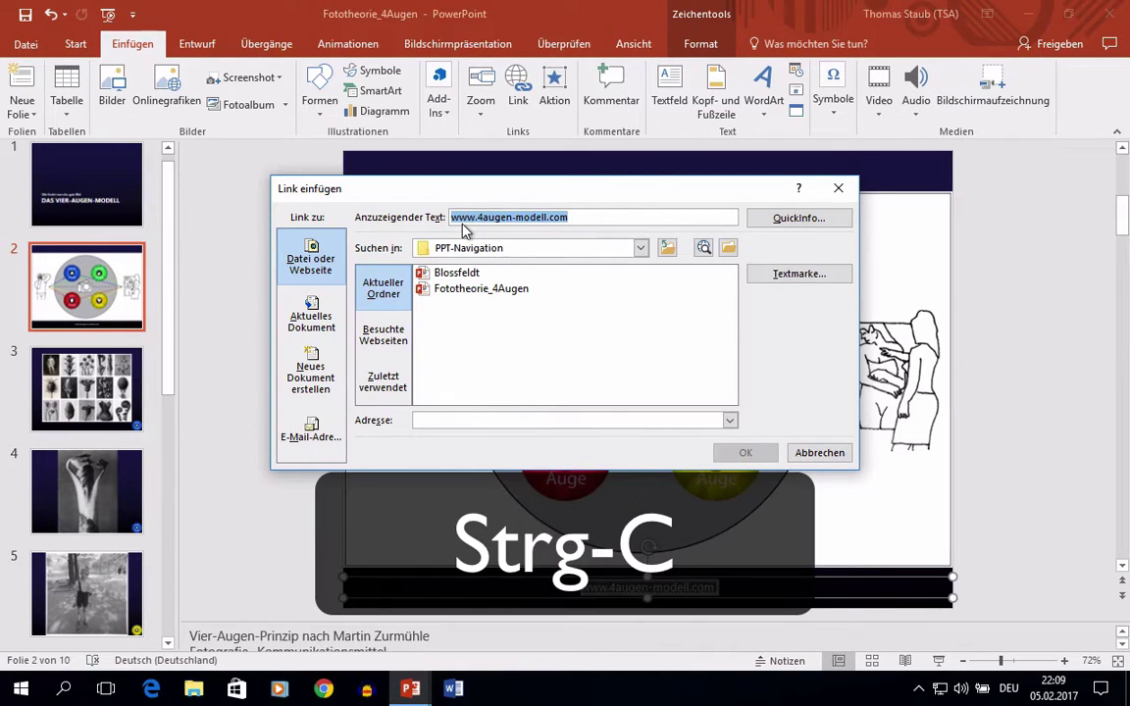
click(453, 418)
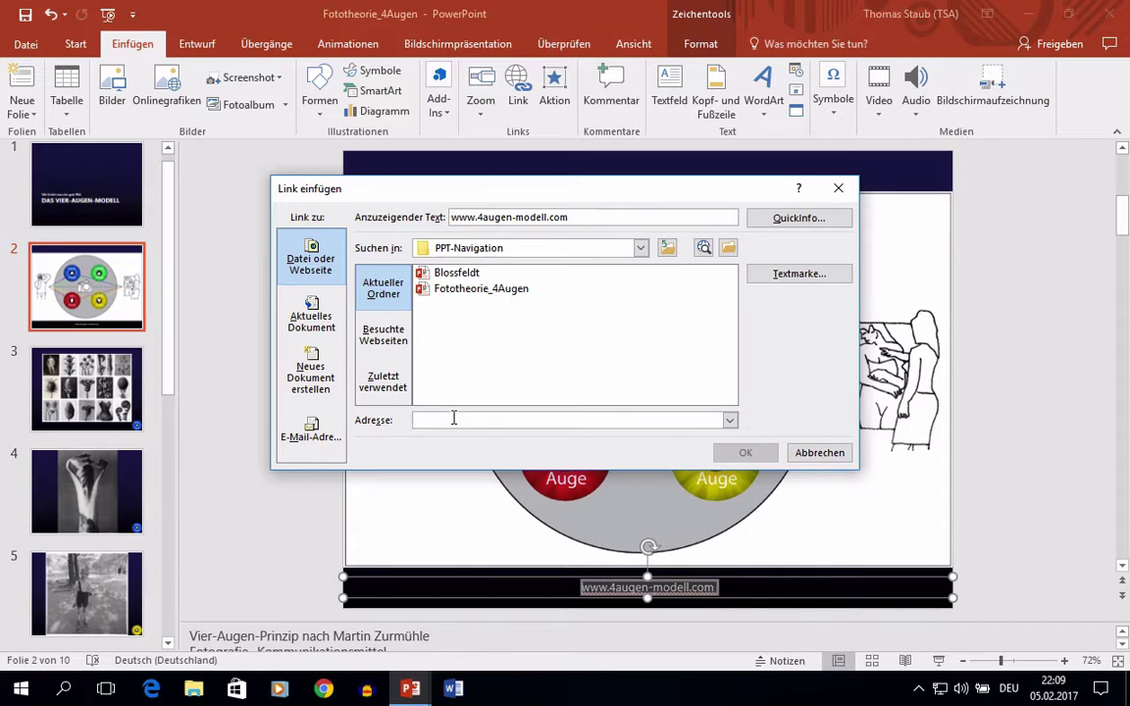
key(ctrl+v)
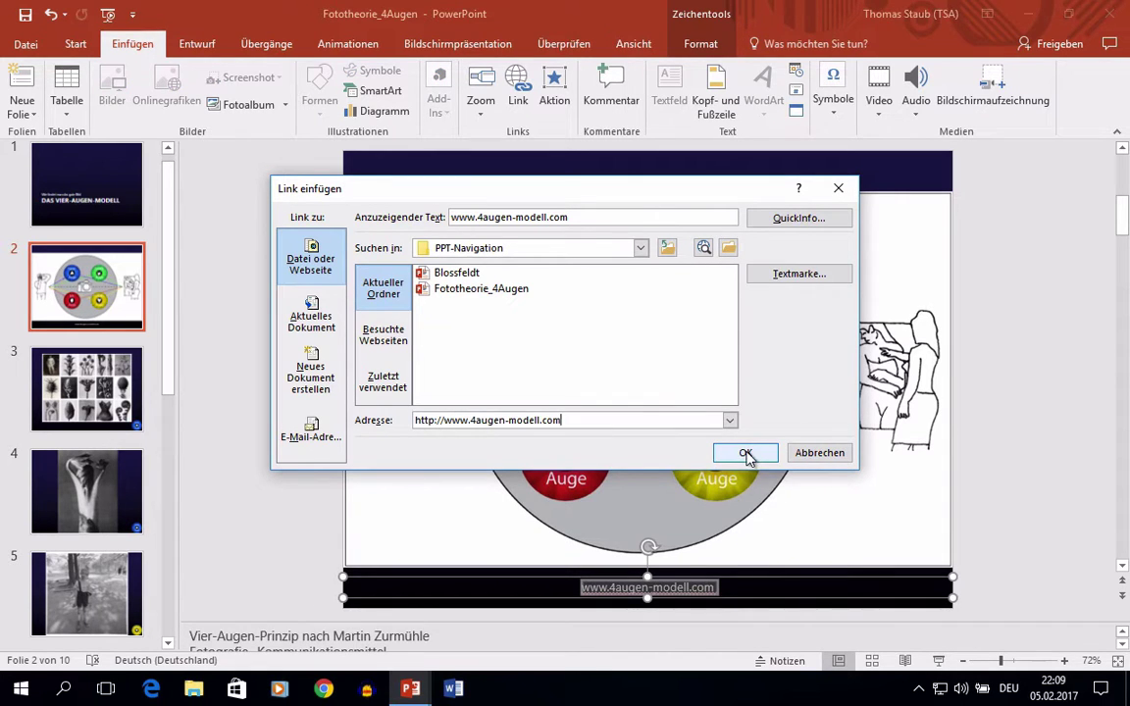
click(745, 454)
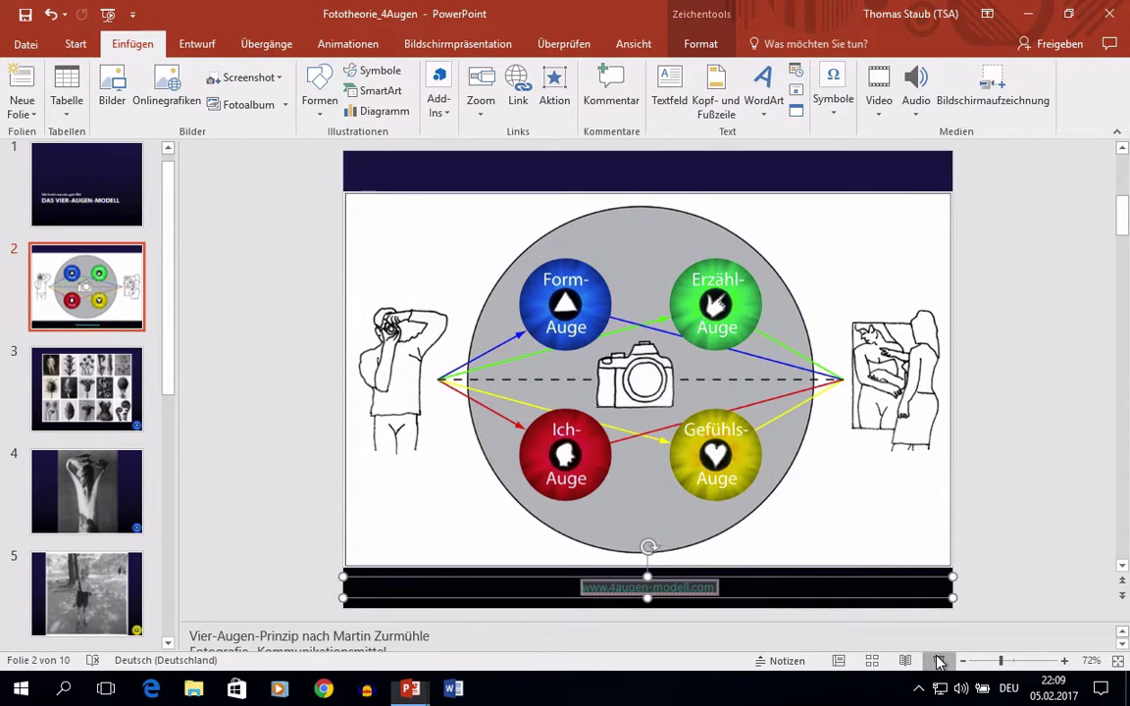
click(939, 662)
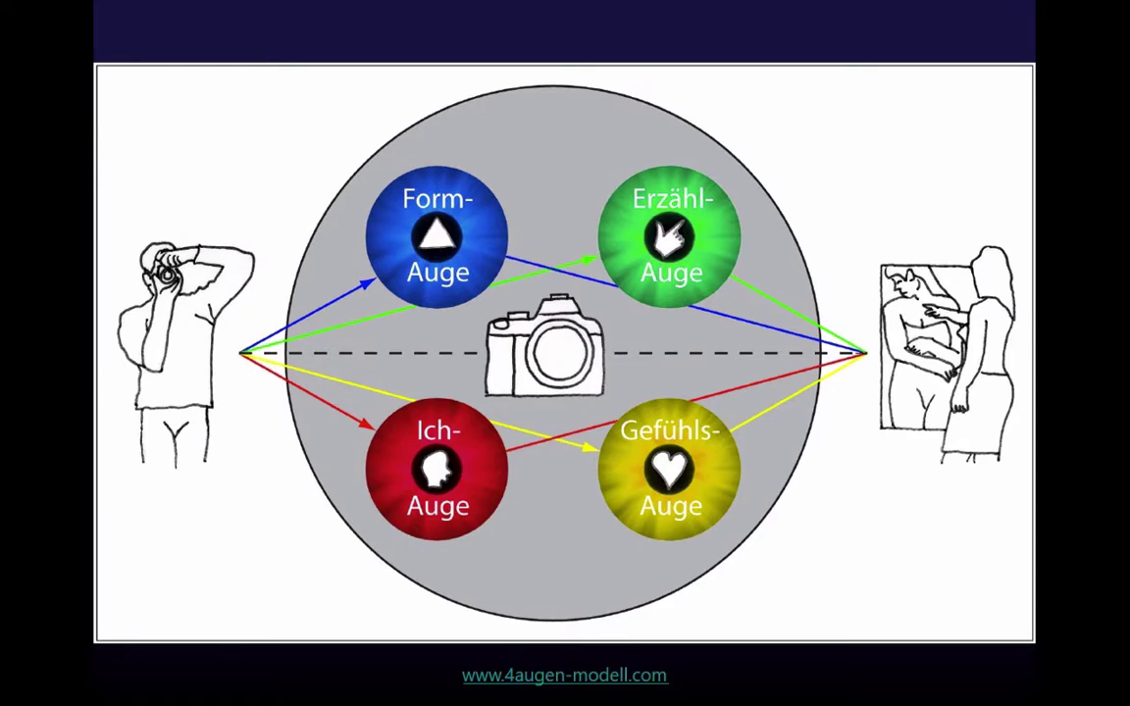
click(564, 674)
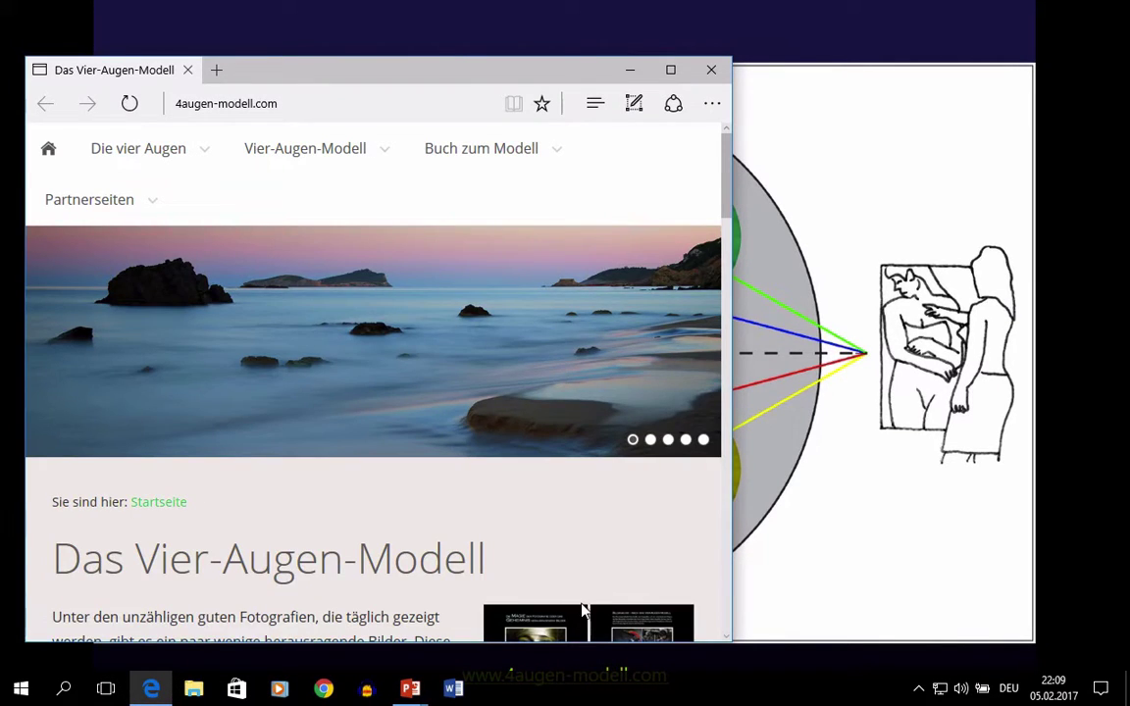
click(713, 72)
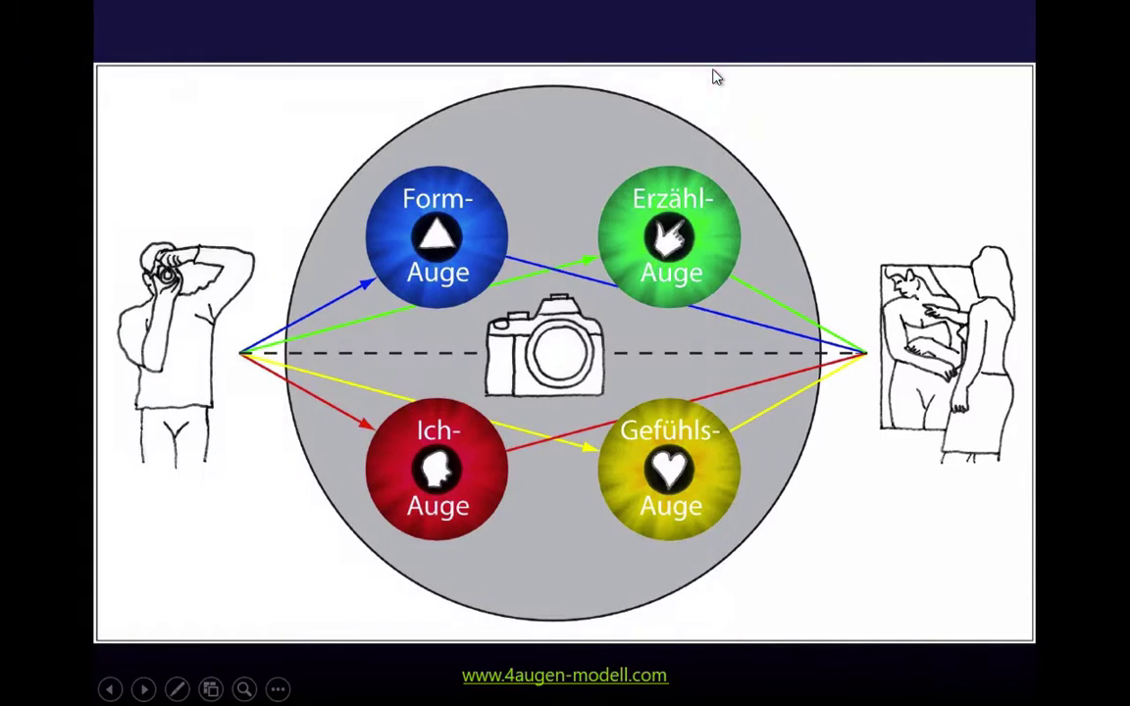
key(Escape)
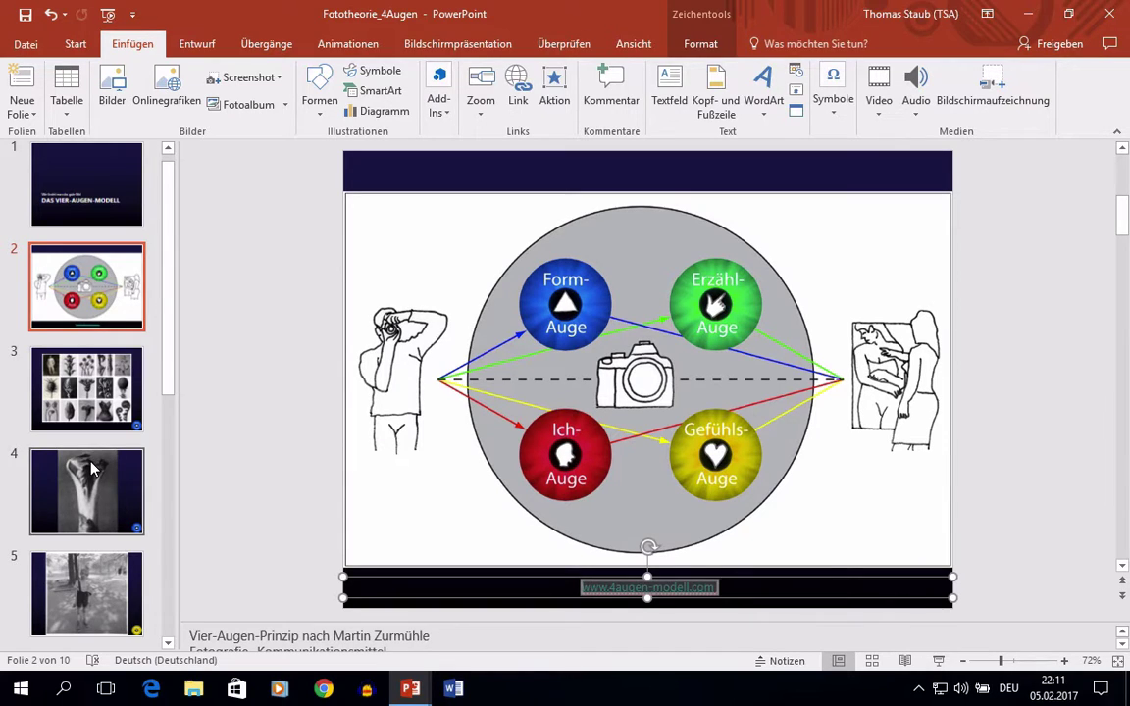
key(Escape)
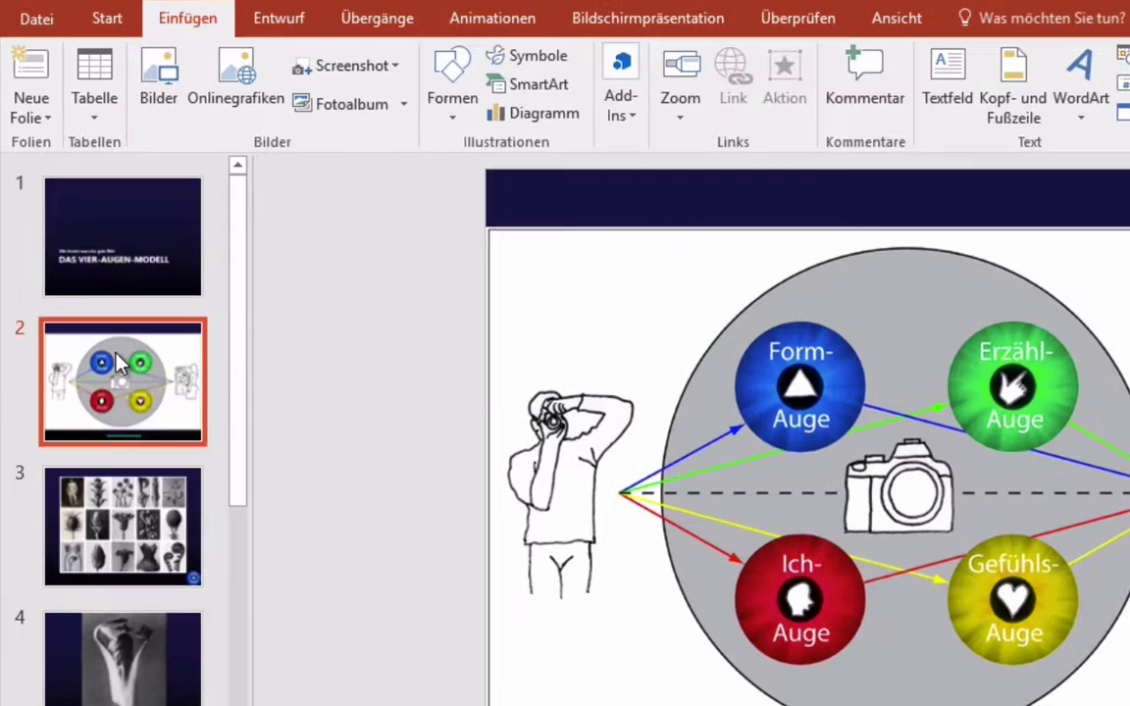
Step: Start a new section at slide 2 and name it Einleitung
right_click(83, 284)
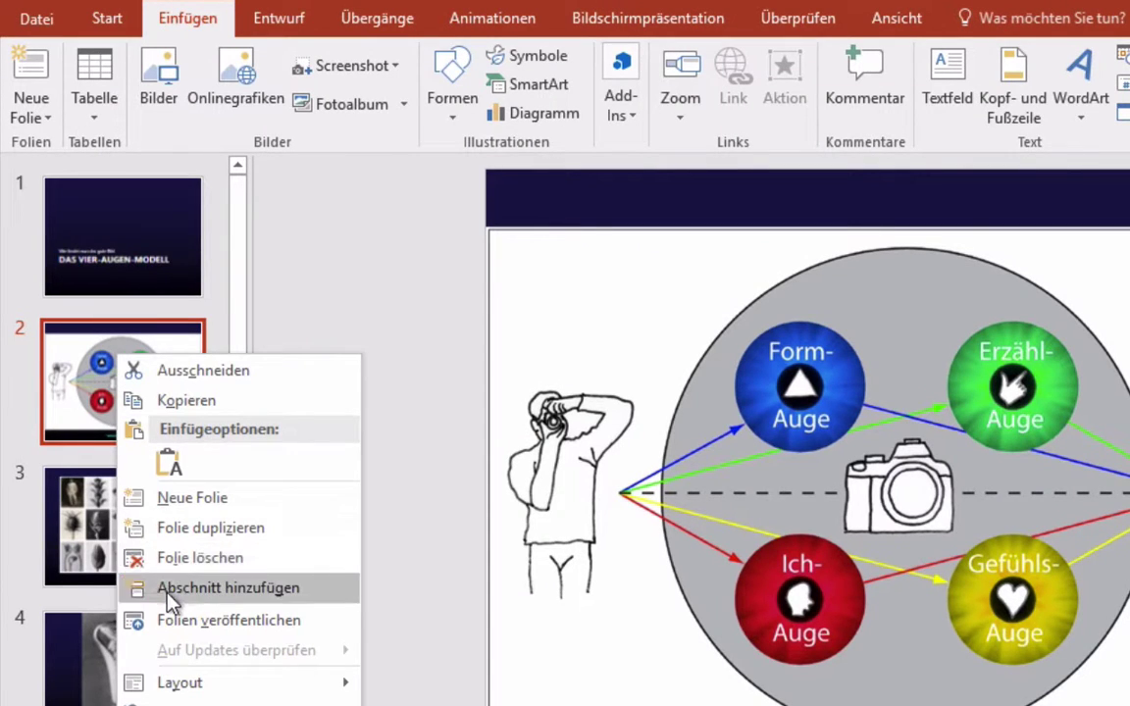
click(166, 588)
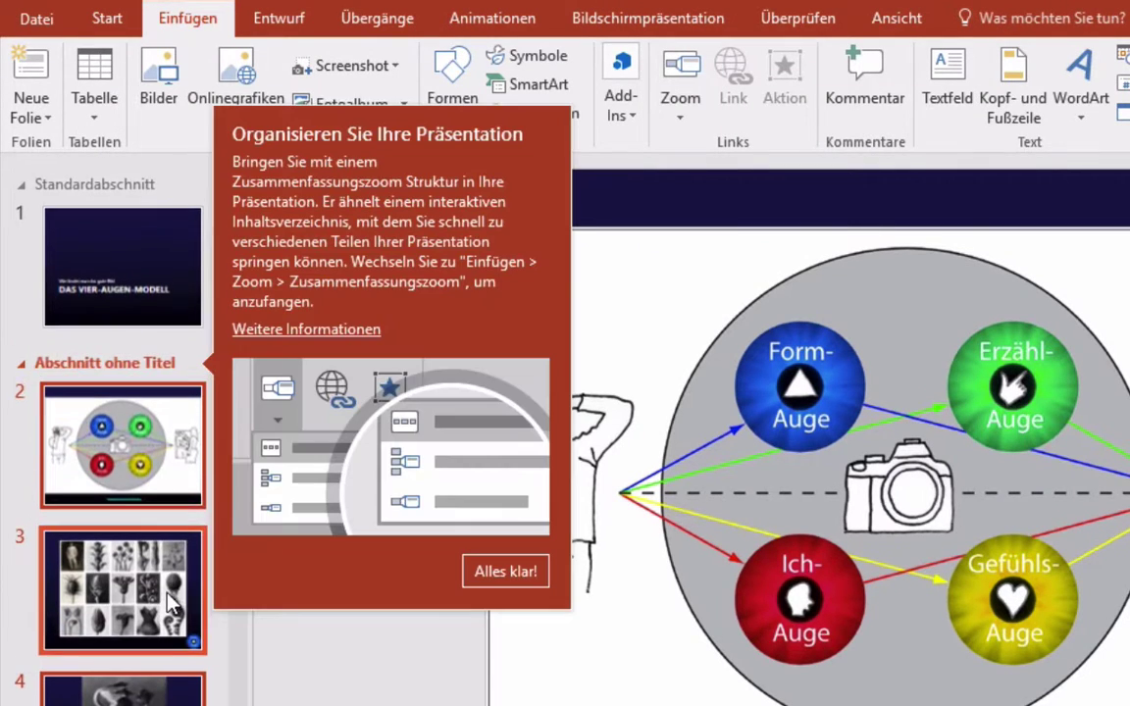
right_click(126, 369)
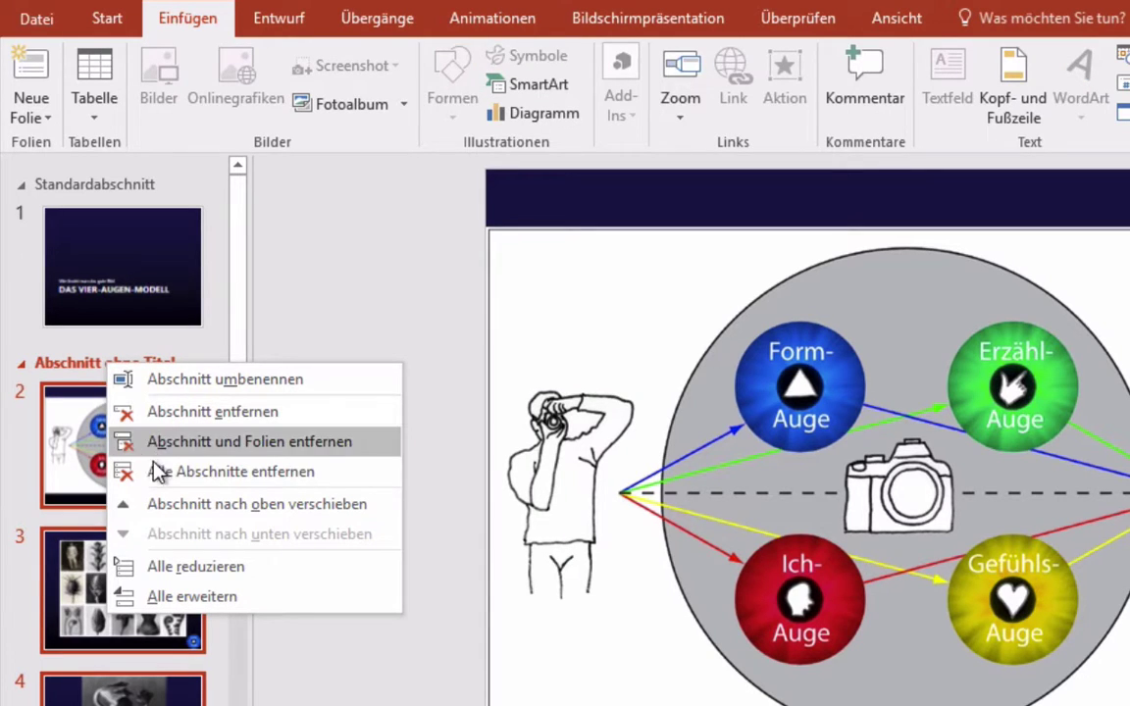
click(155, 378)
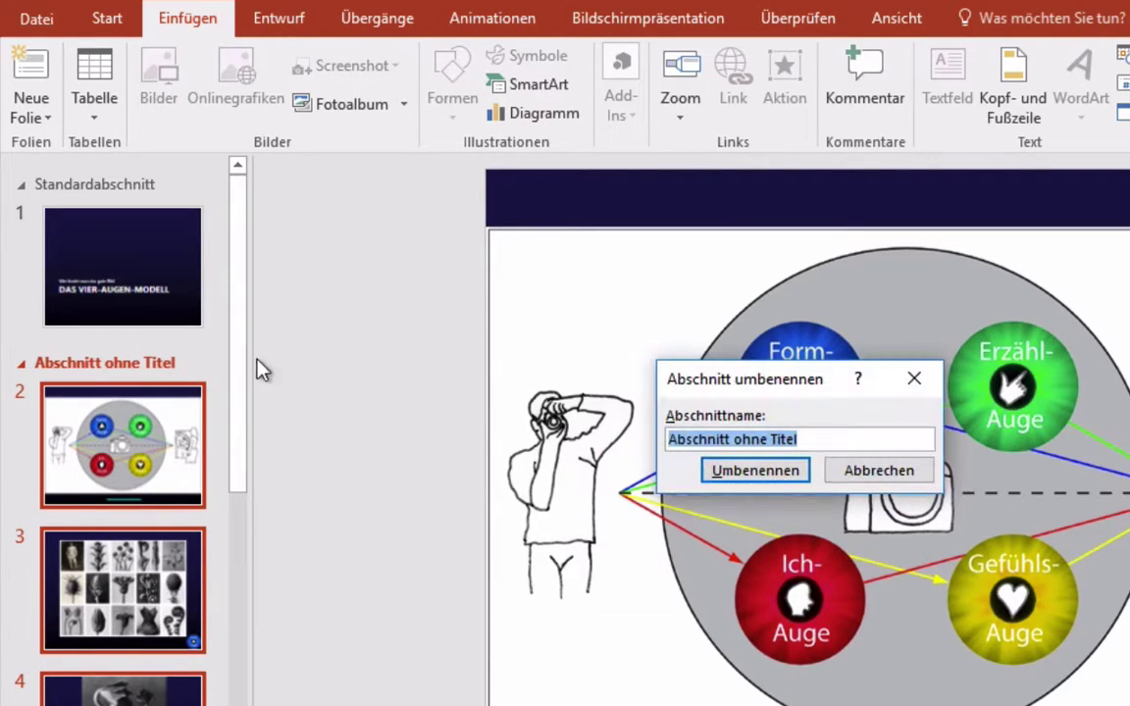
text(Ein)
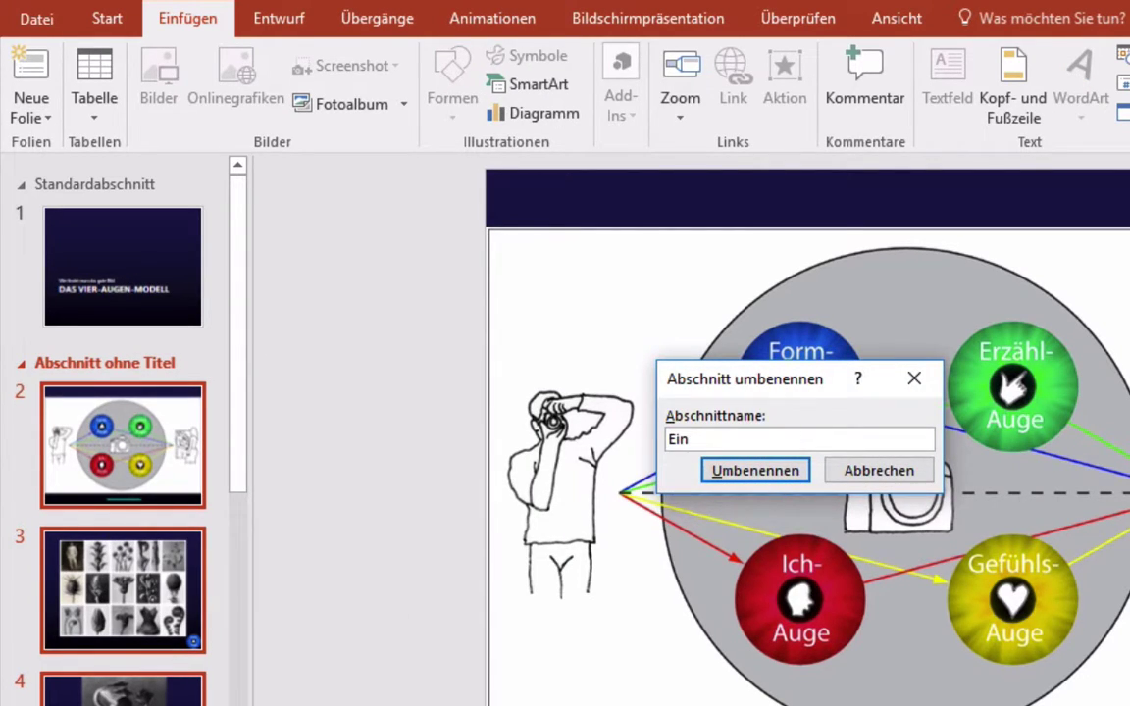
text(leitung)
click(725, 469)
Step: Start a new section before slide 3 and name it Formauge
click(70, 591)
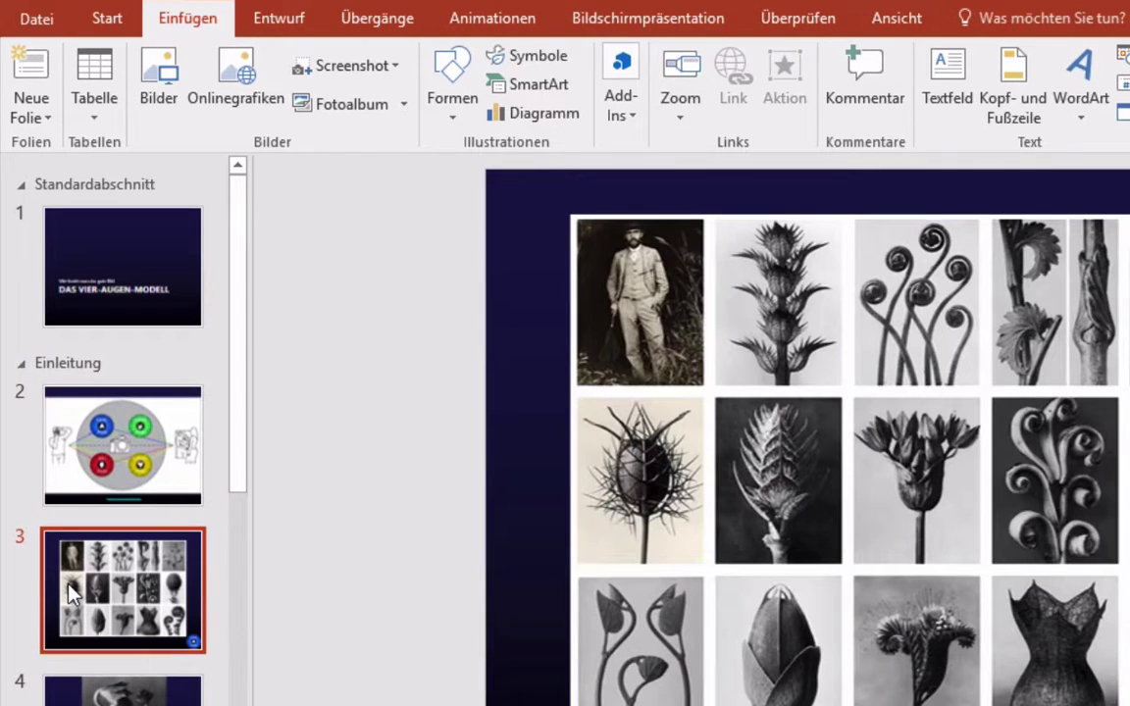
right_click(69, 586)
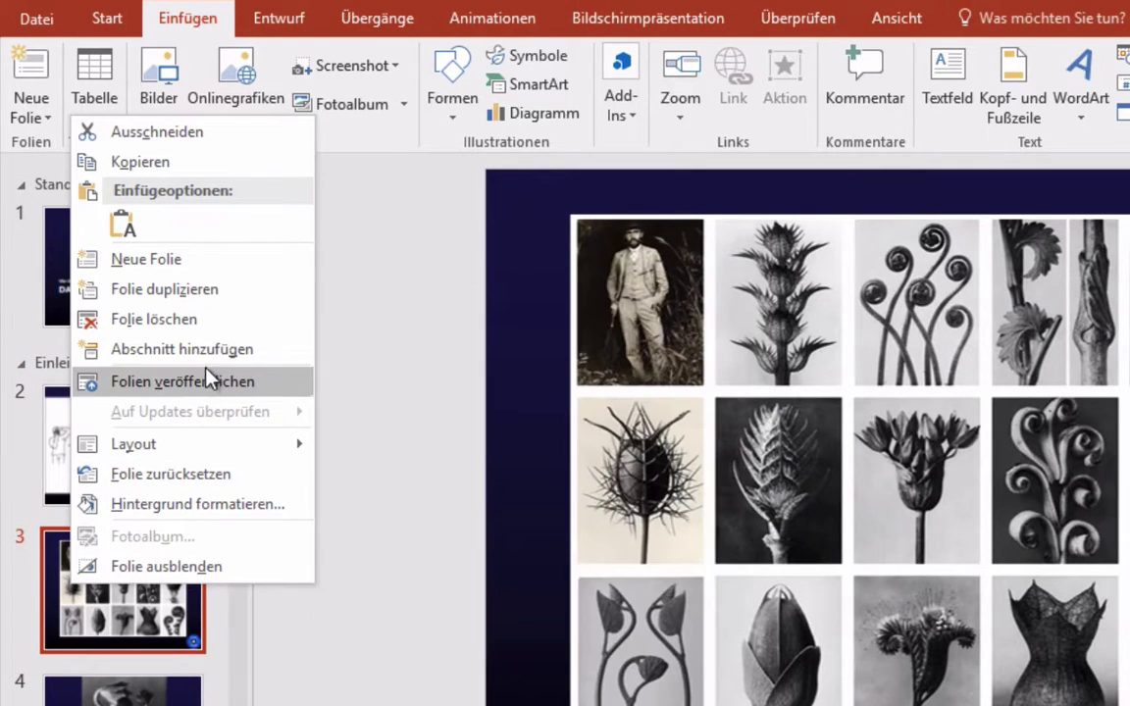
click(209, 355)
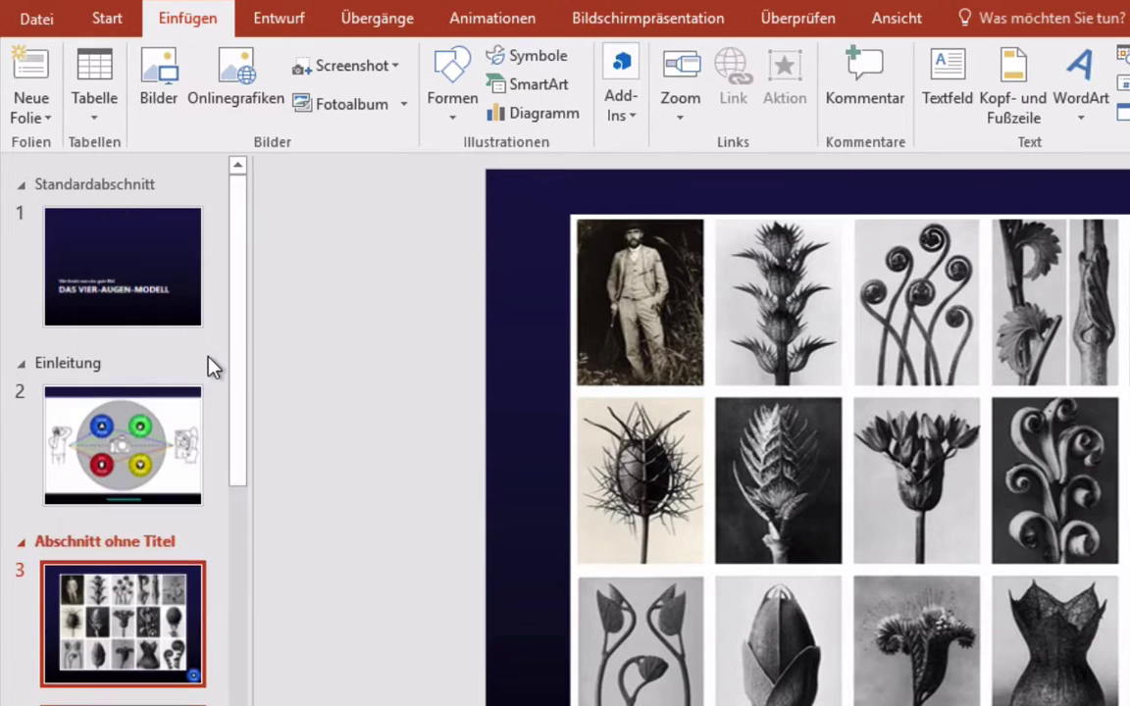
right_click(138, 537)
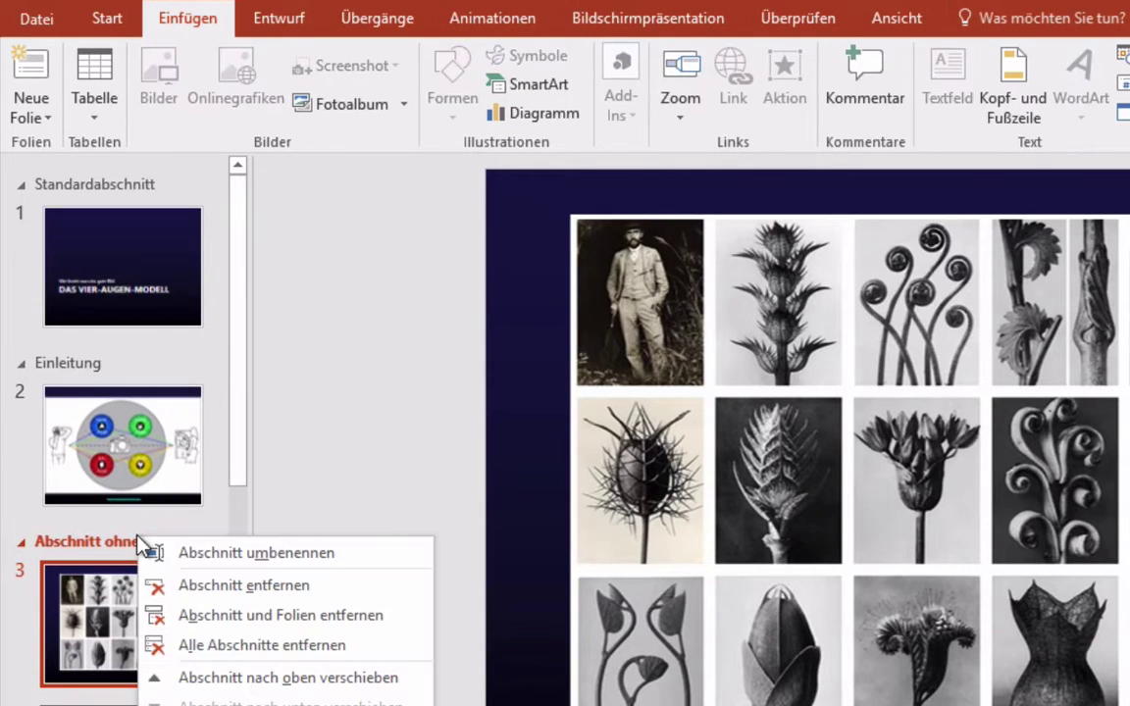
click(232, 550)
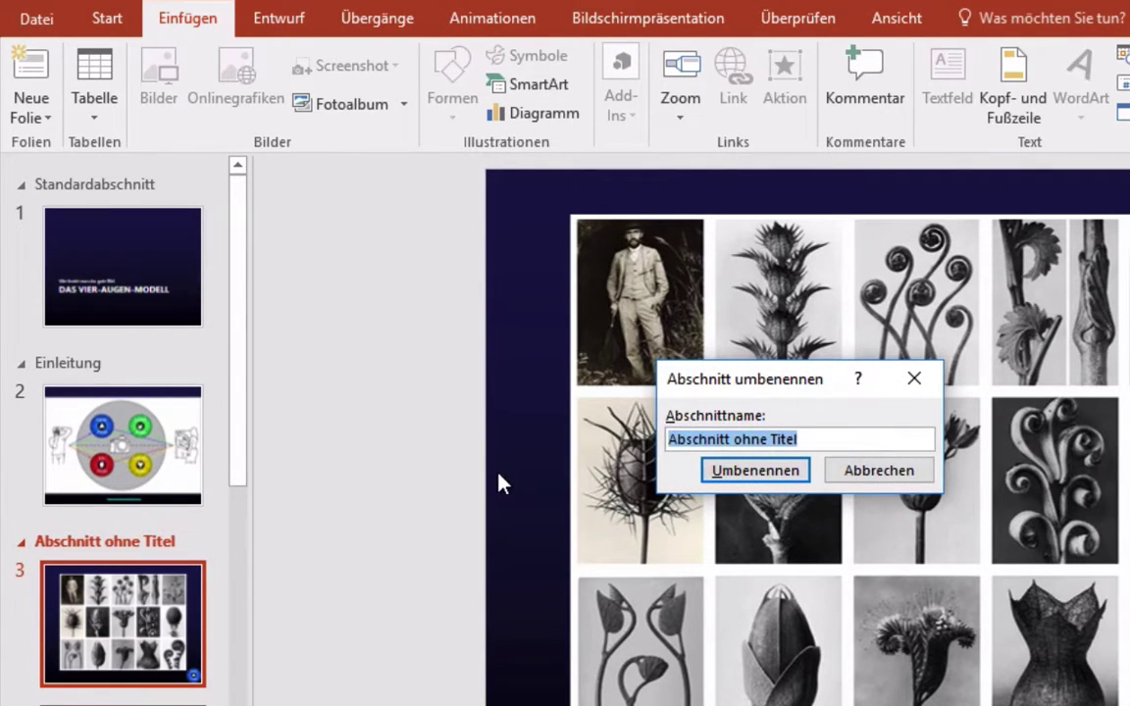
text(Formauge)
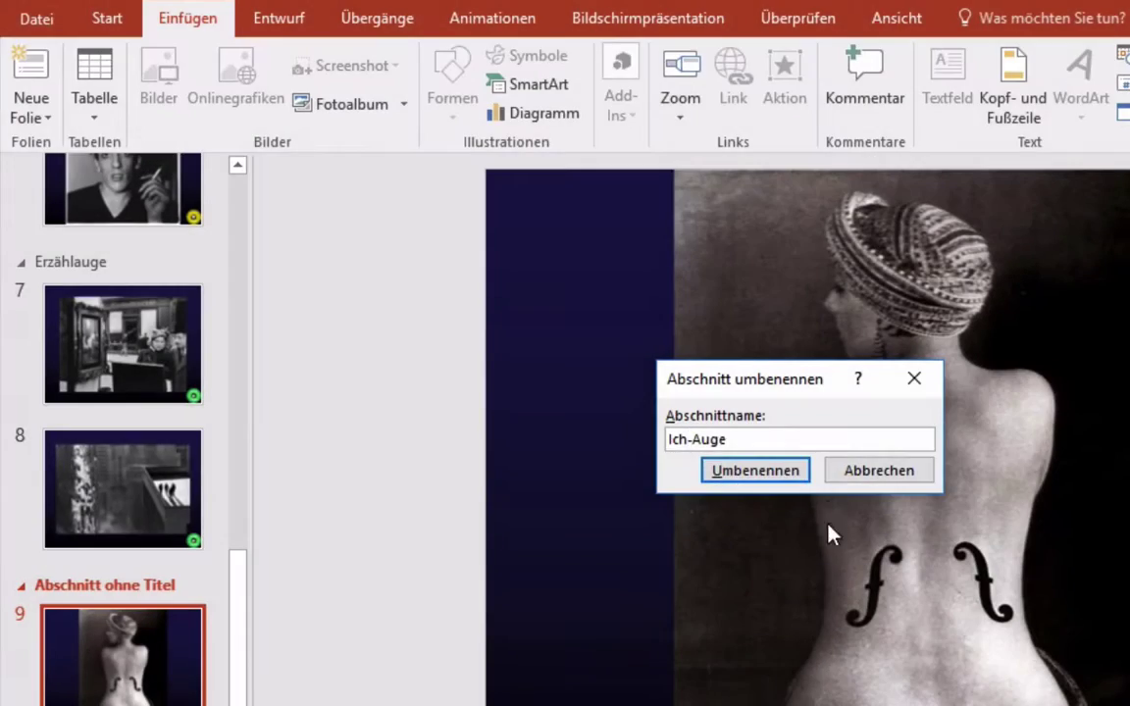
click(781, 469)
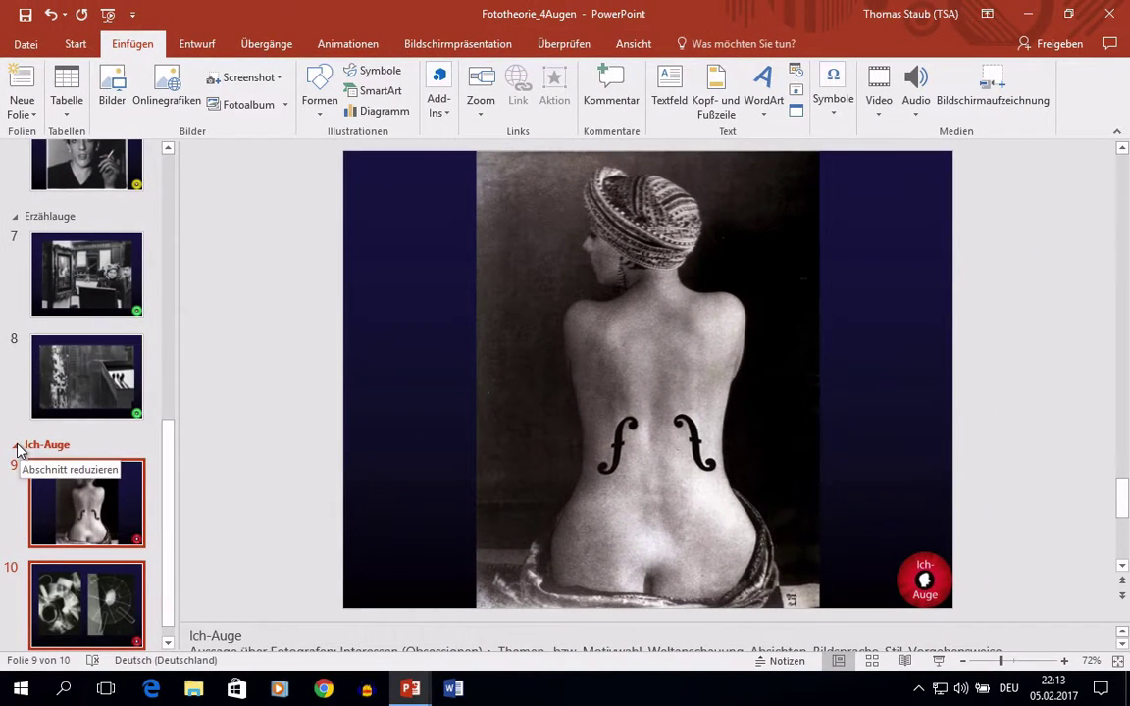
click(17, 448)
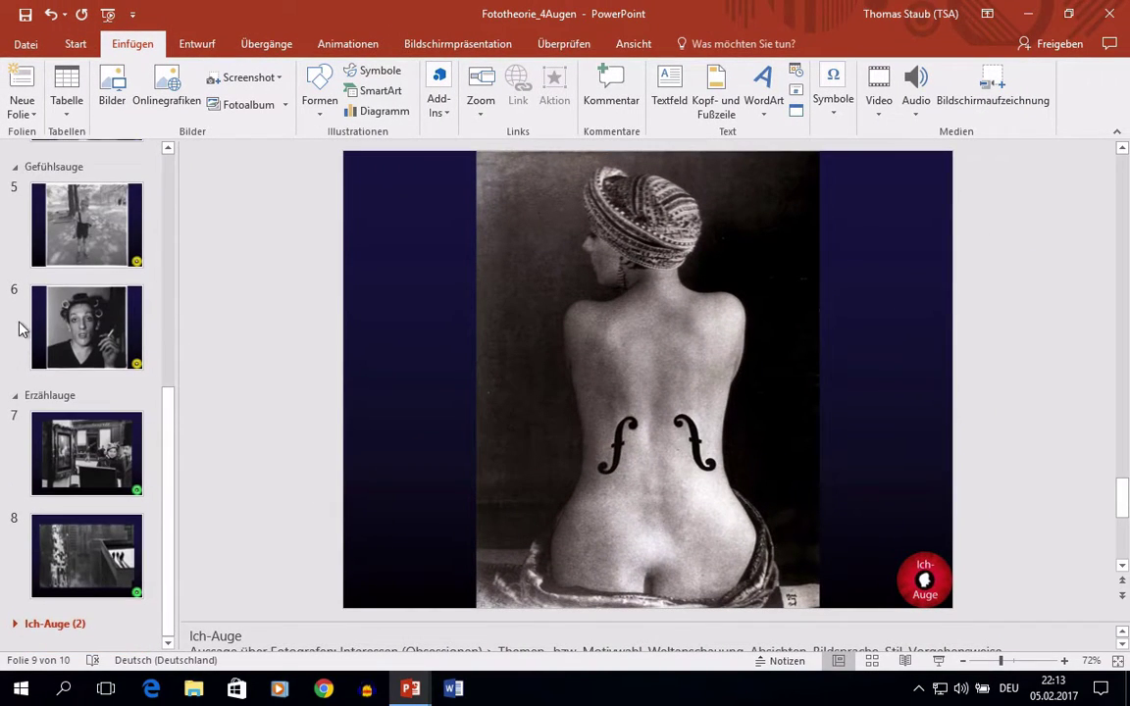
Step: Collapse the Erzählauge, Gefühlsauge, Formauge, Einleitung and Standardabschnitt sections
click(16, 395)
click(15, 371)
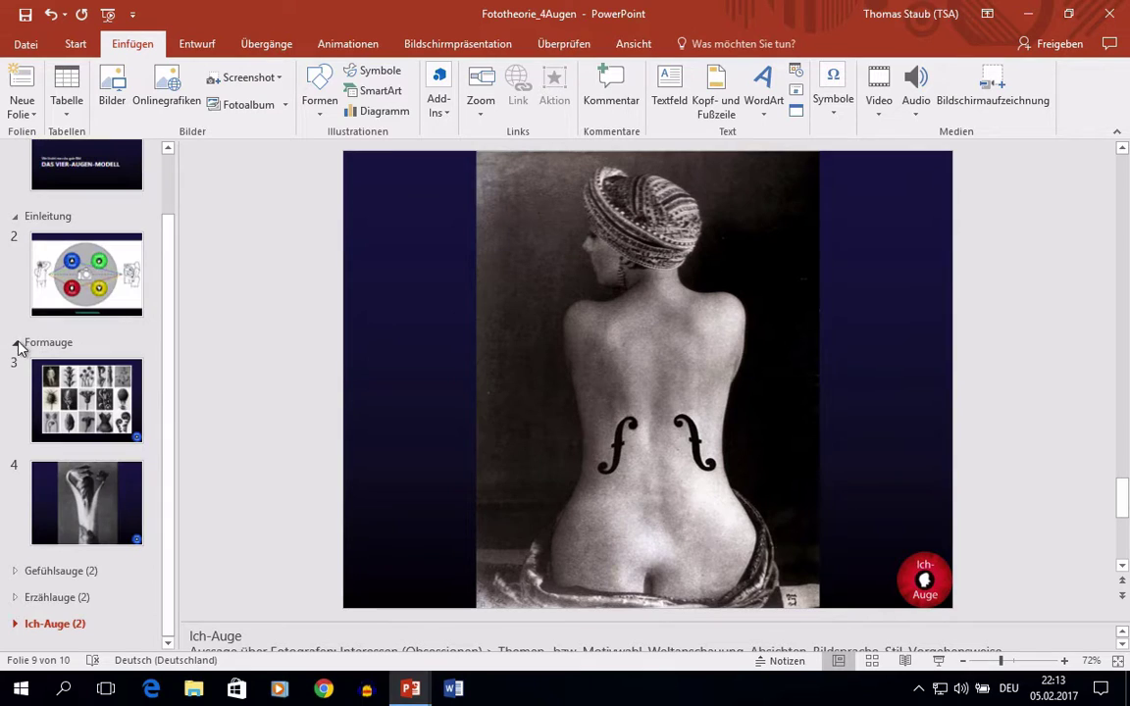
click(15, 341)
click(15, 299)
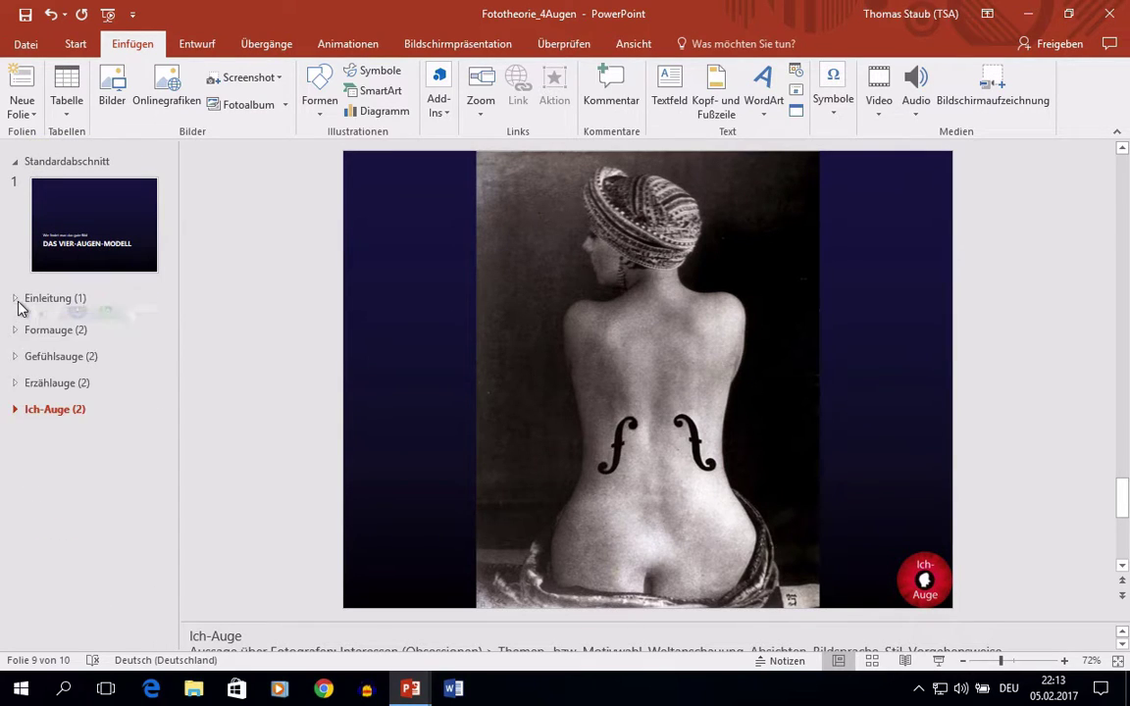
click(14, 162)
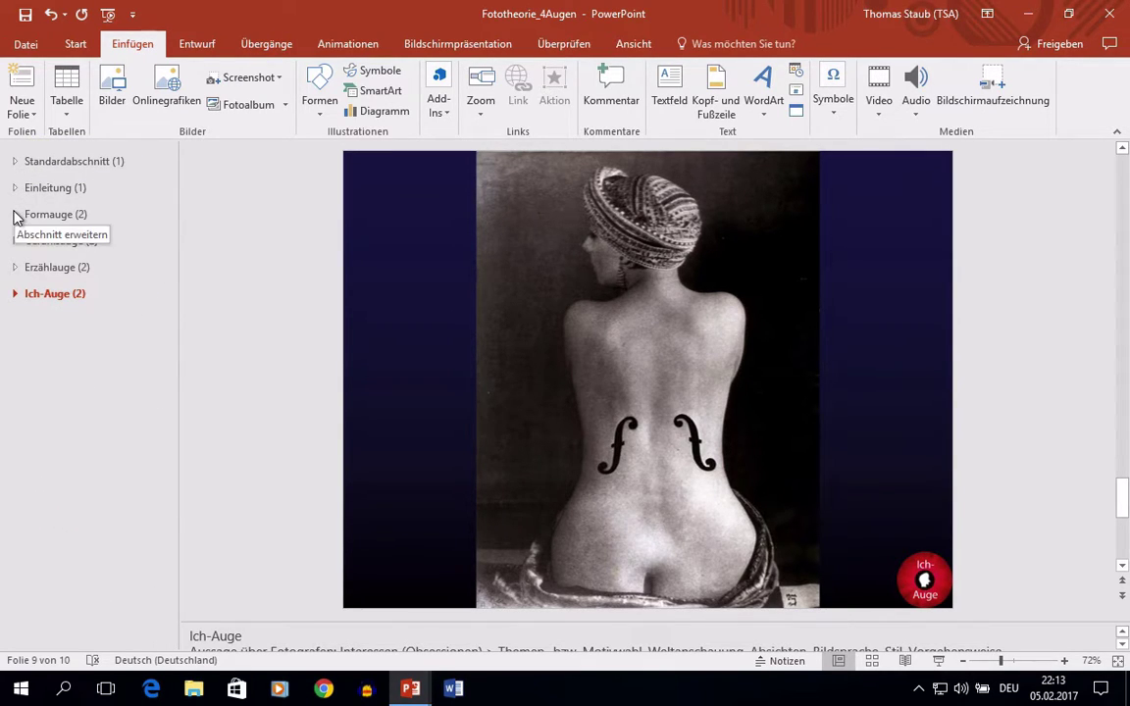
Step: Review slide 3 in Formauge, then expand only Ich-Auge and select slide 9
click(15, 216)
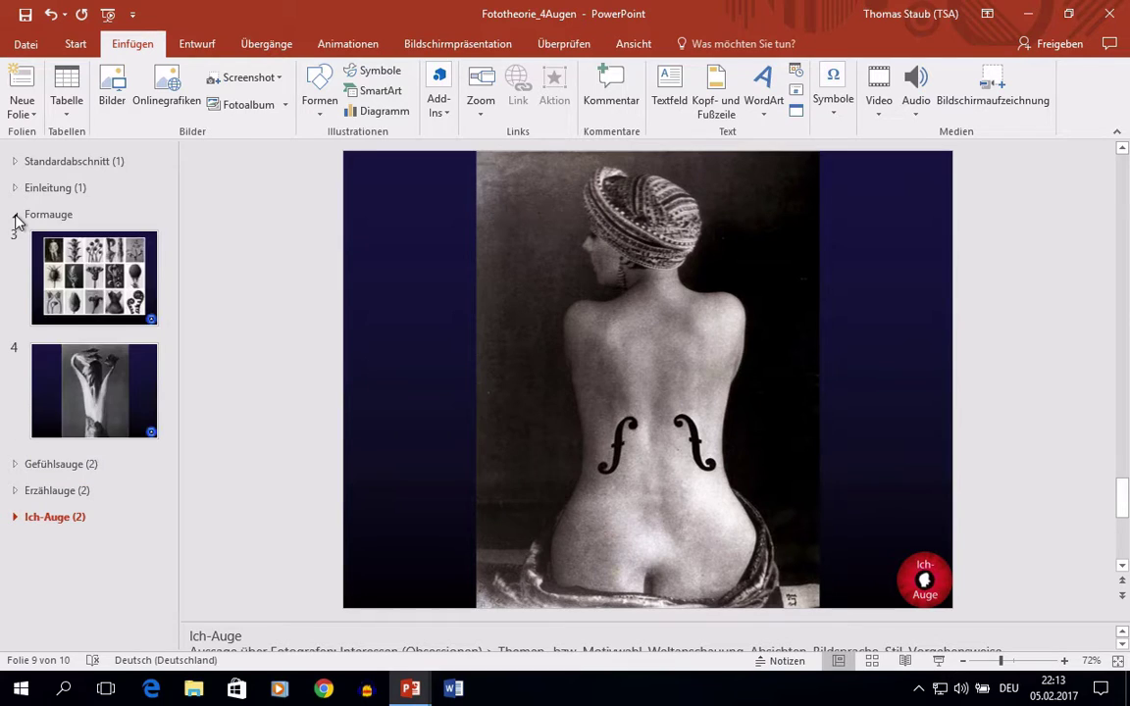
click(106, 275)
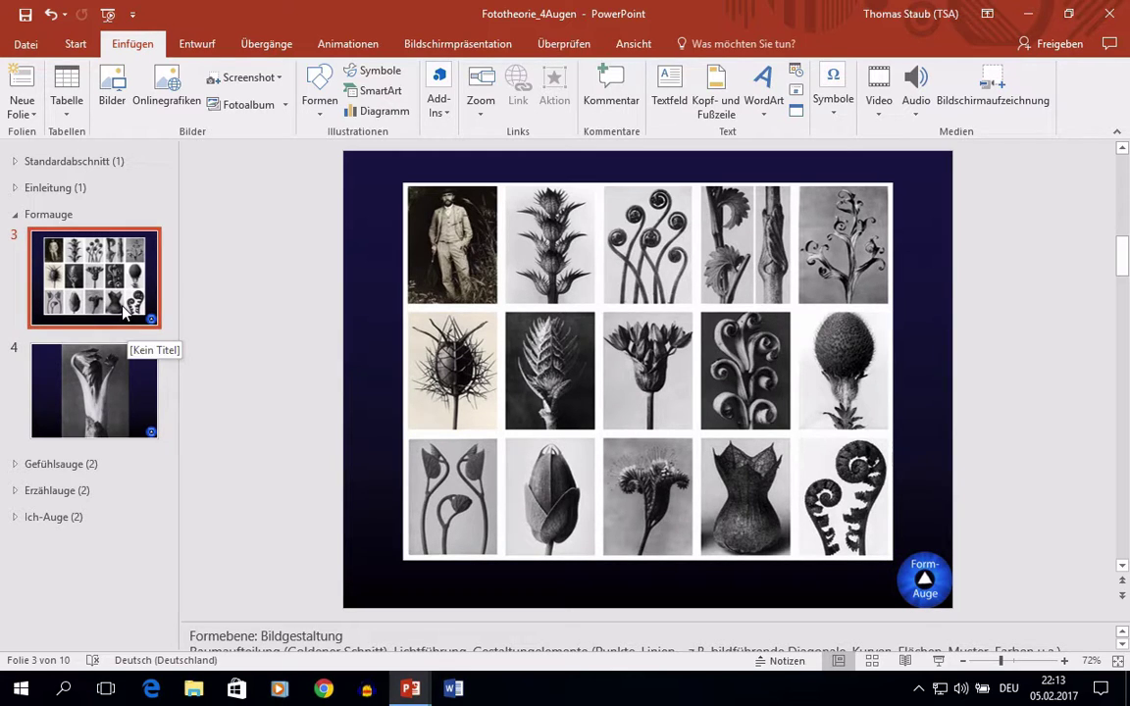
click(15, 220)
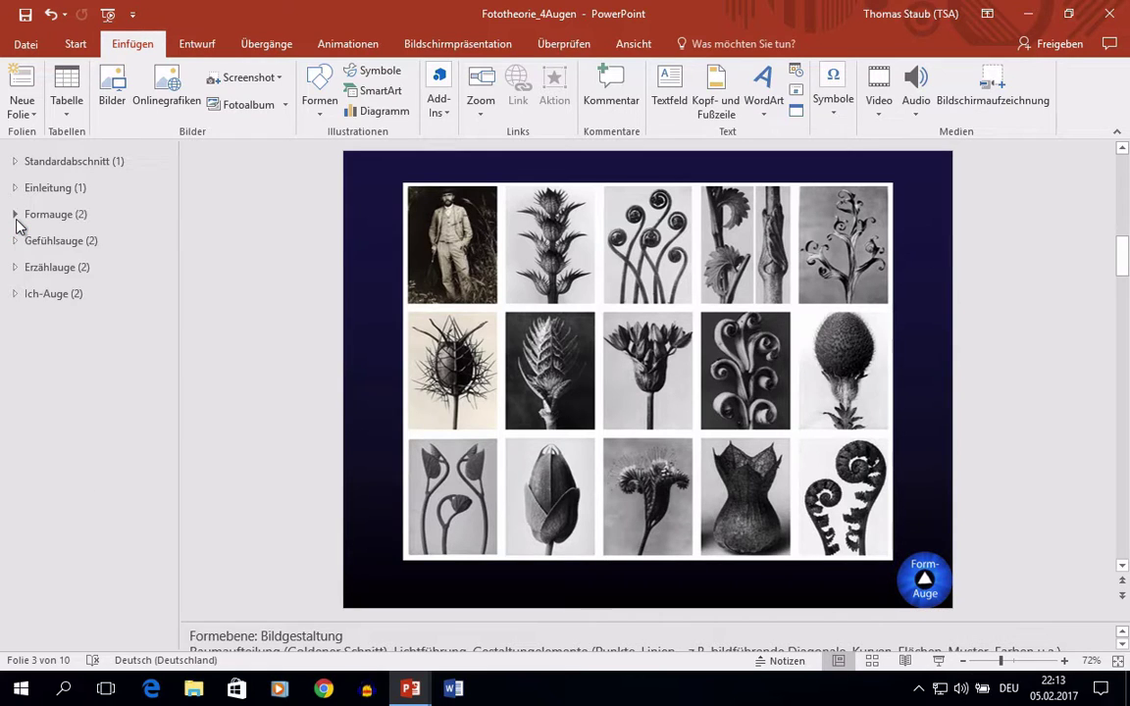
click(14, 294)
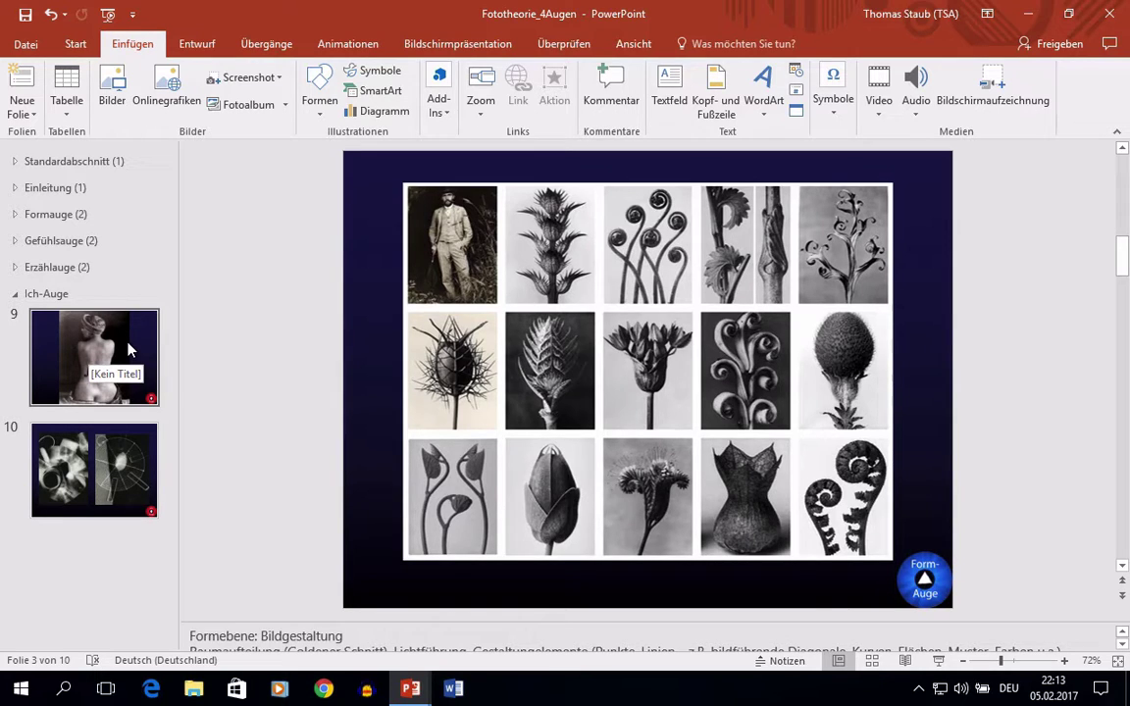
click(130, 350)
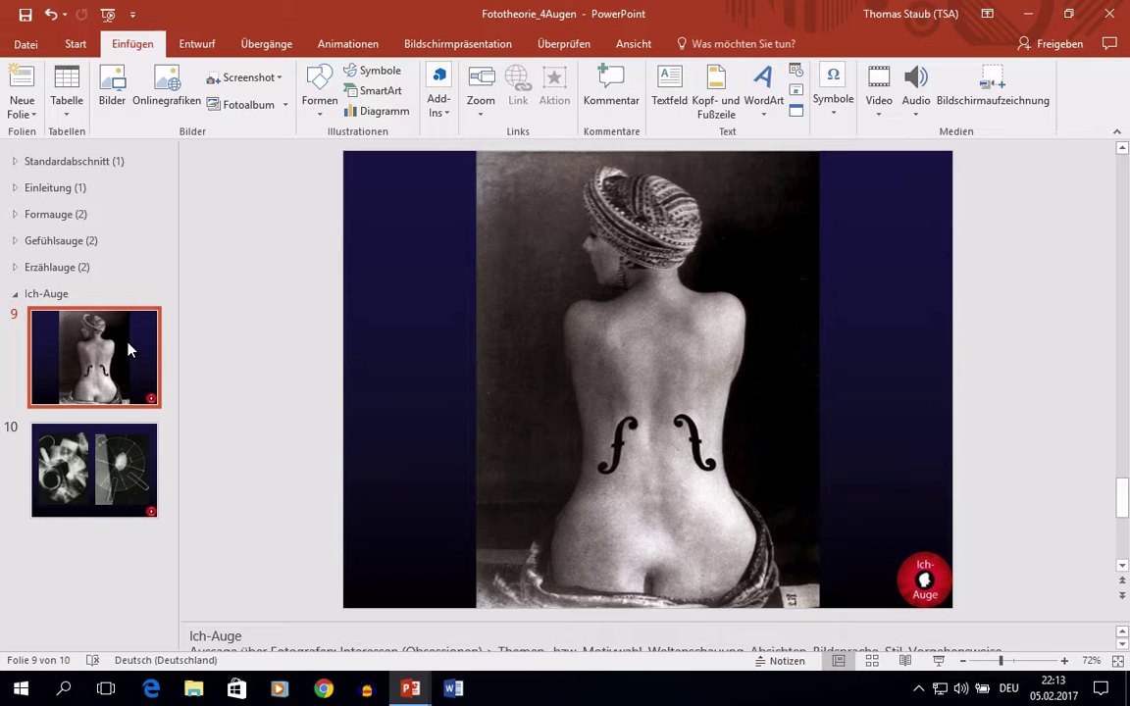
Step: Hide slide 9, then start the slide show from slide 8 in Erzählauge
right_click(130, 350)
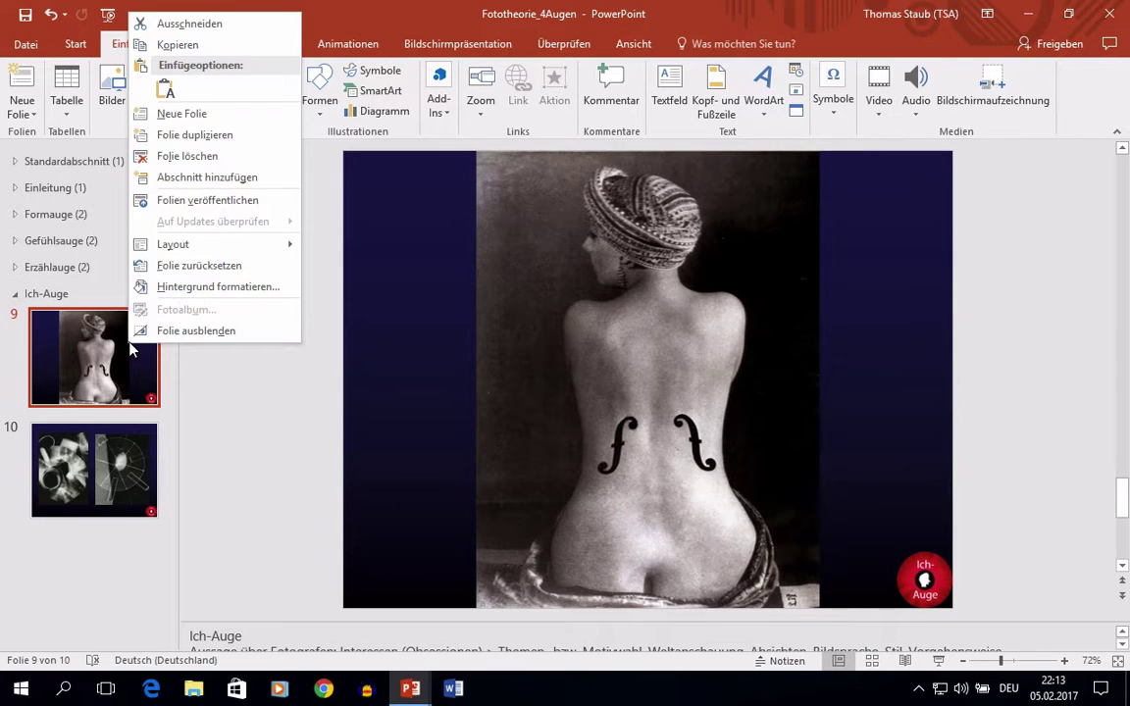
click(165, 333)
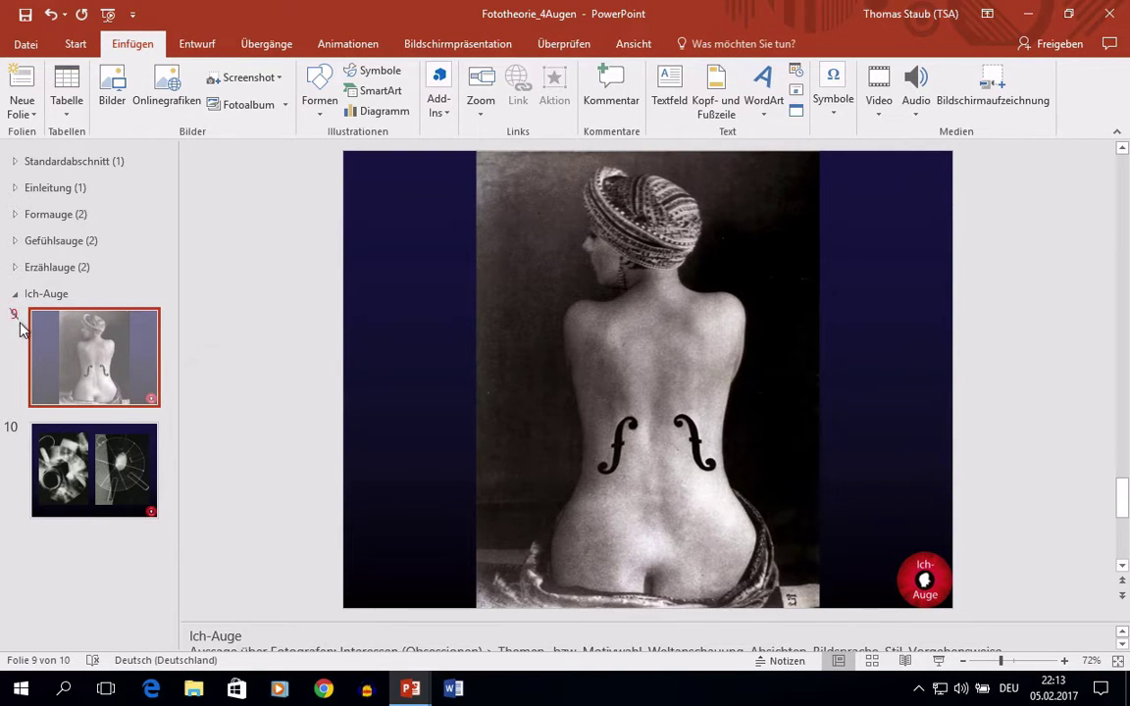
click(15, 267)
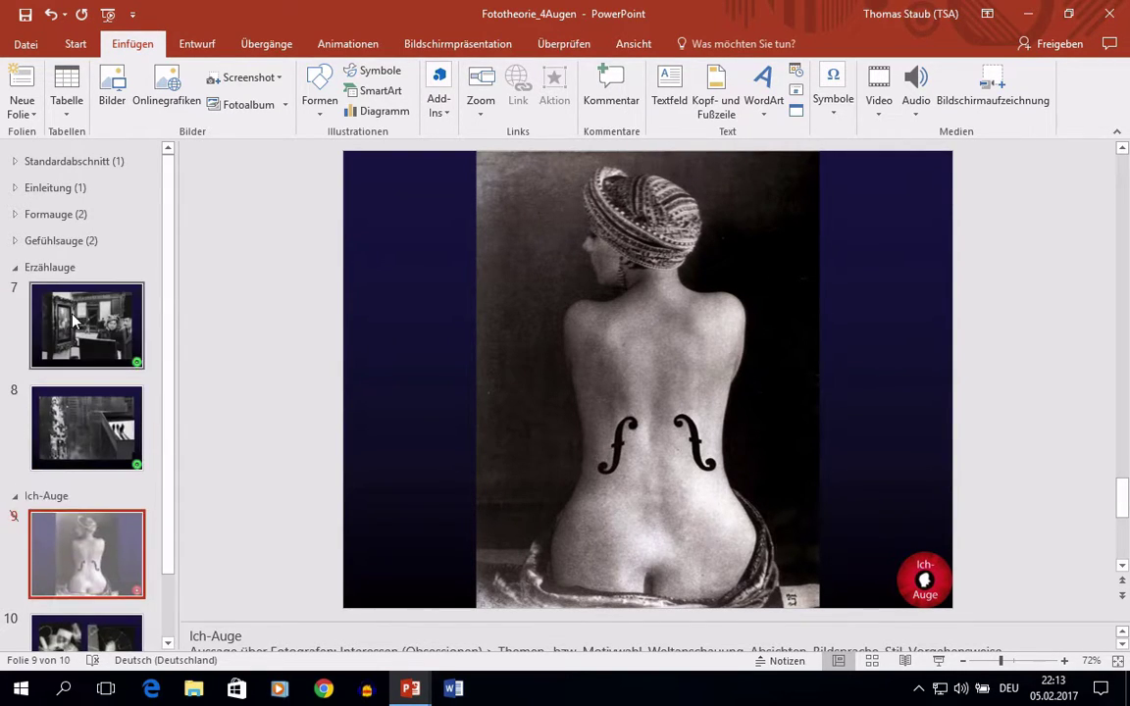
click(84, 408)
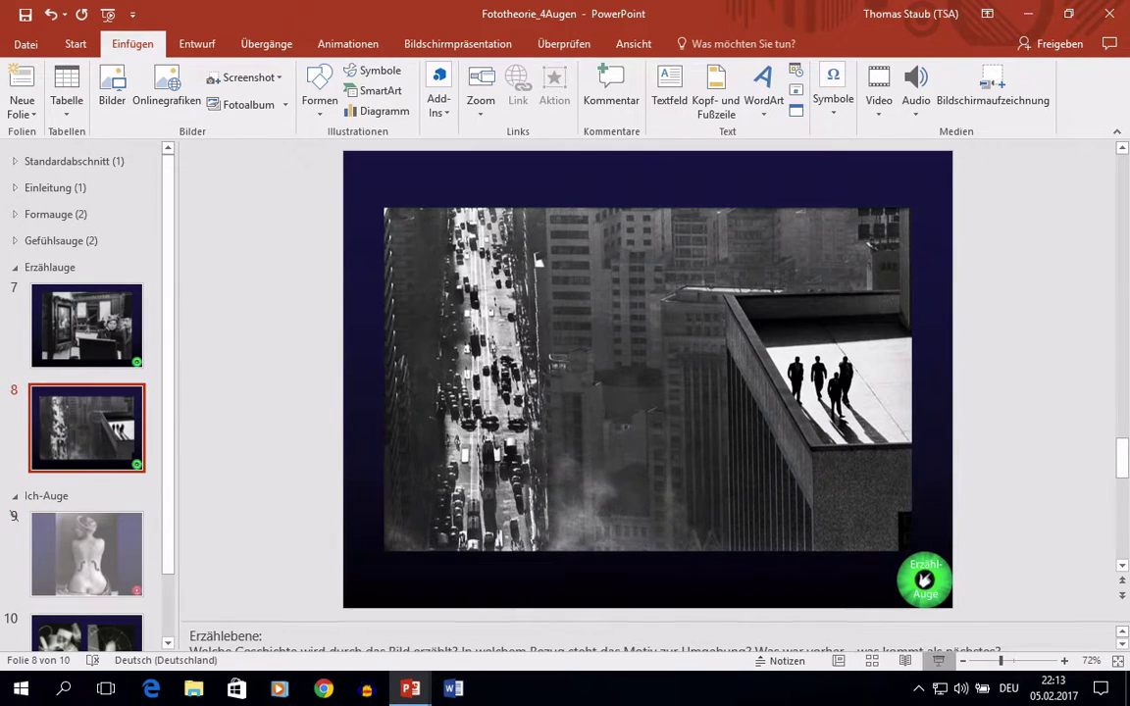
click(937, 660)
Step: Advance the show past hidden slide 9 to slide 10, then exit to editing
key(Right)
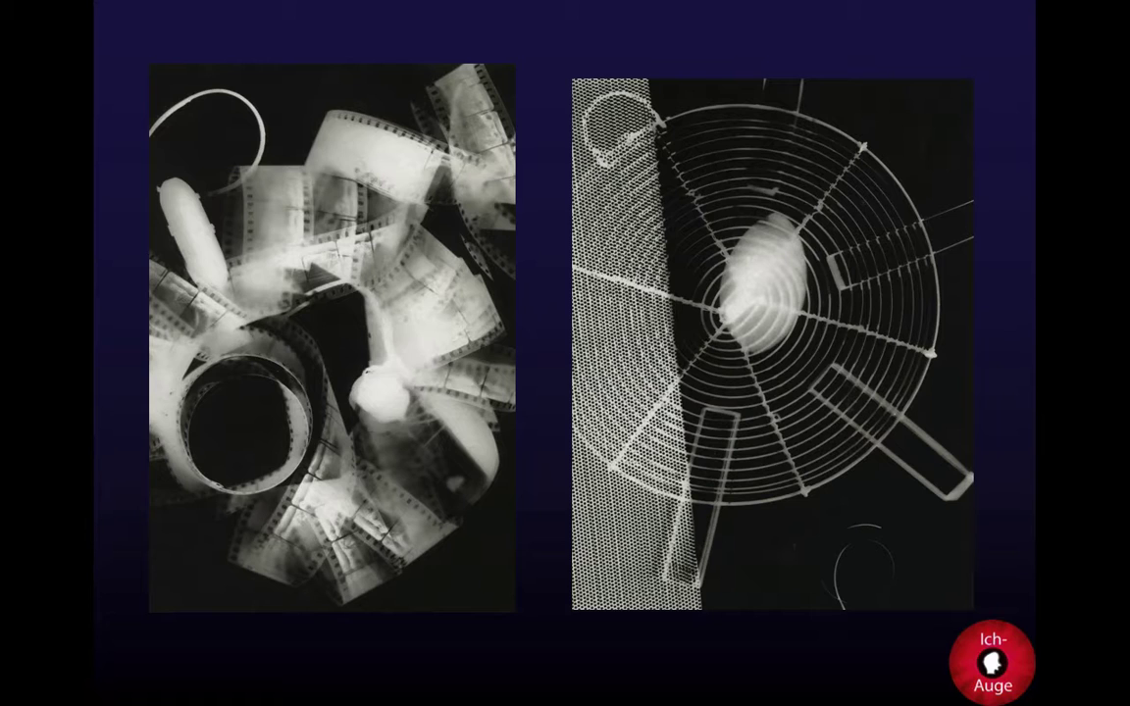
key(Escape)
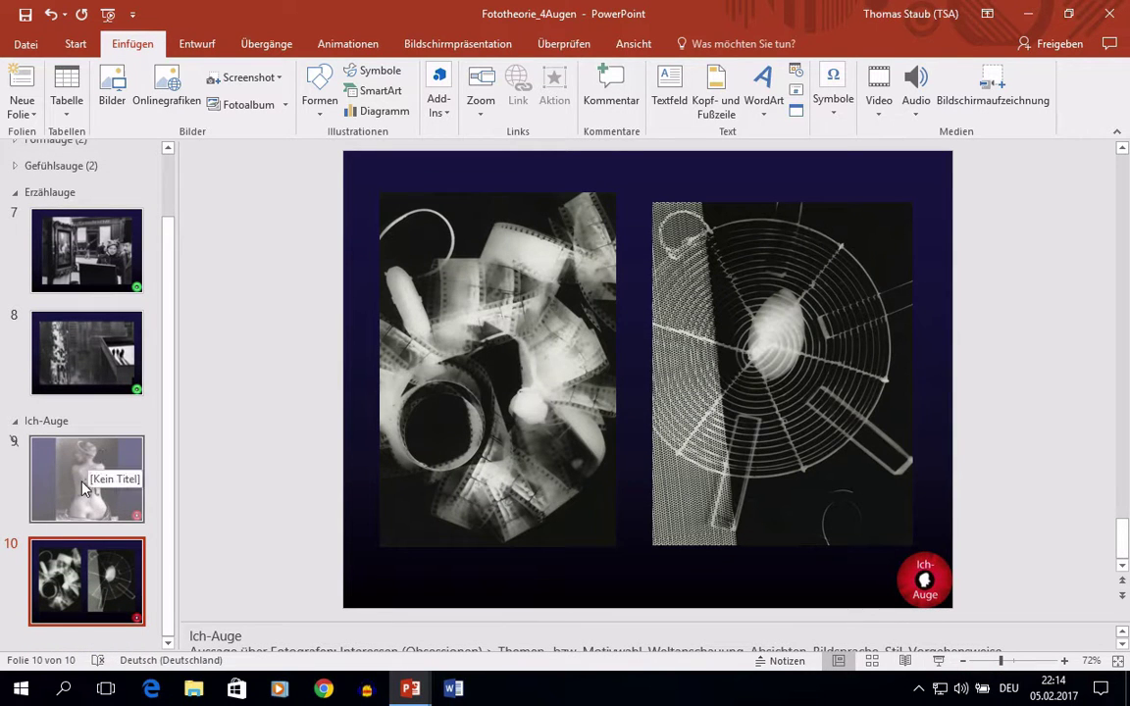